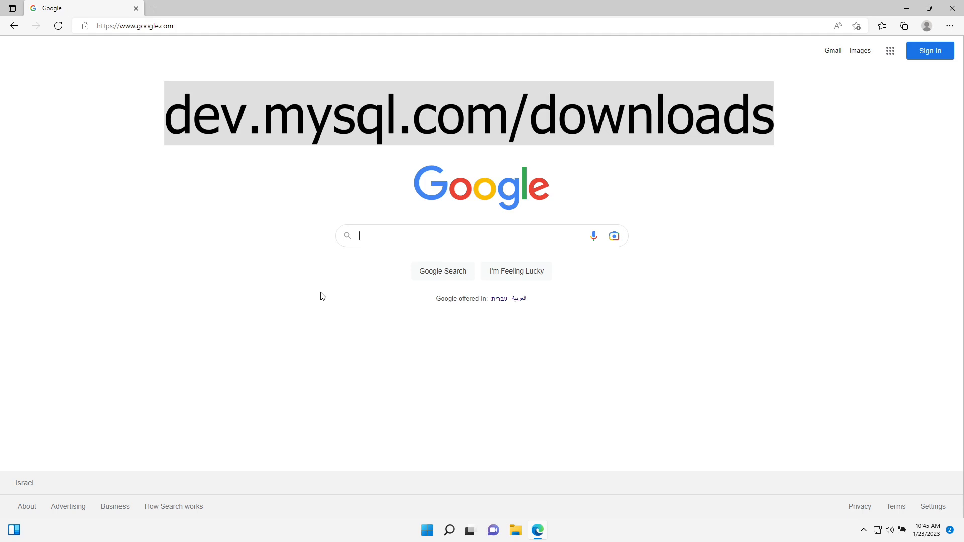
# Go to dev.mysql.com/downloads and open the MySQL Installer for Windows download page from the MySQL Community Server page
pyautogui.hotkey('ctrl', 'l')
pyautogui.write('dev.mysql.com')
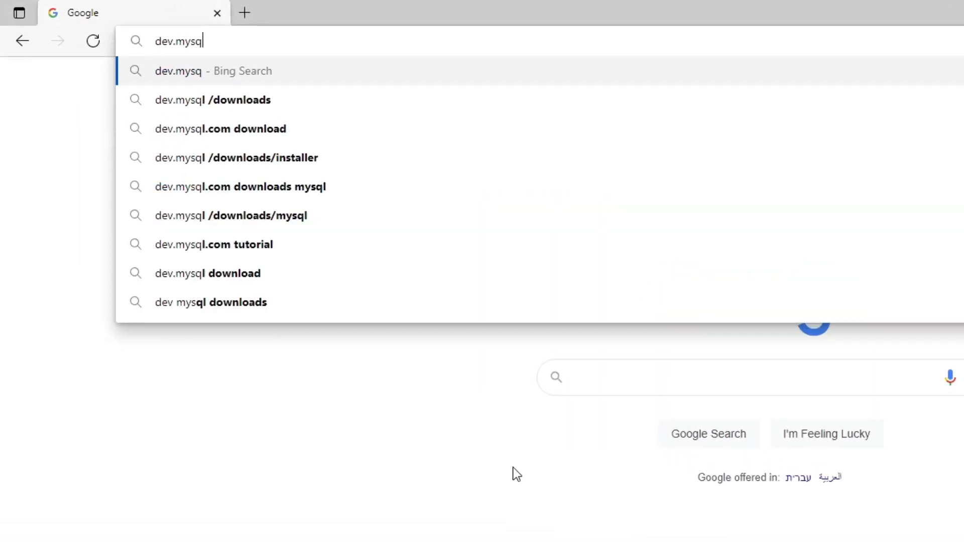
pyautogui.write('/downloads')
pyautogui.press('Return')
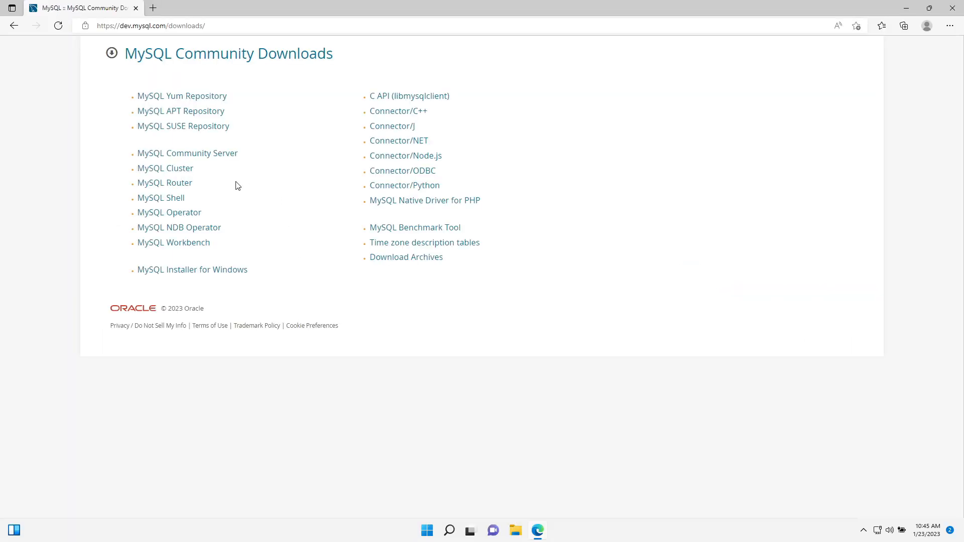
pyautogui.click(202, 157)
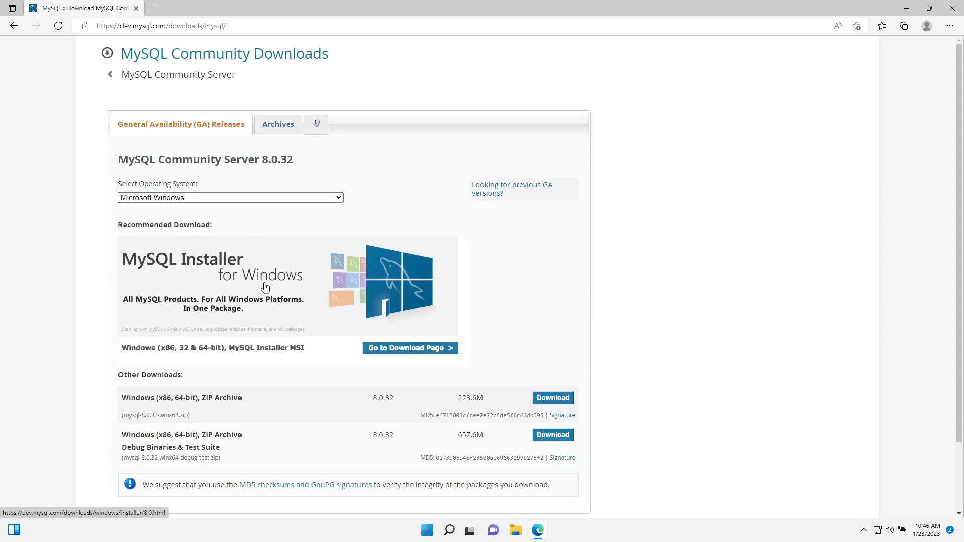
pyautogui.click(413, 350)
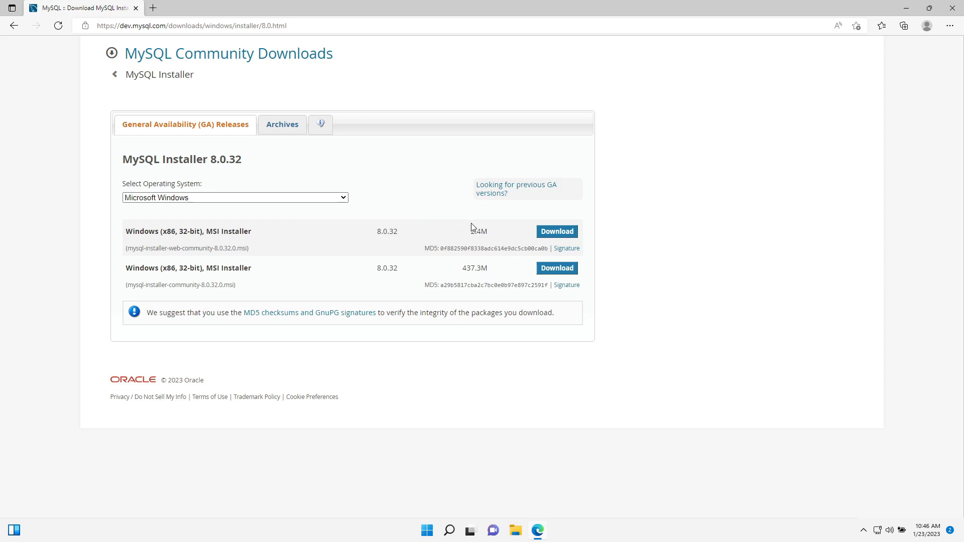
# Download the full 437.3M MSI installer, mysql-installer-community-8.0.32.0.msi, without logging in or signing up
pyautogui.moveTo(460, 236); pyautogui.dragTo(492, 238)
pyautogui.click(491, 235)
pyautogui.moveTo(452, 268); pyautogui.dragTo(508, 272)
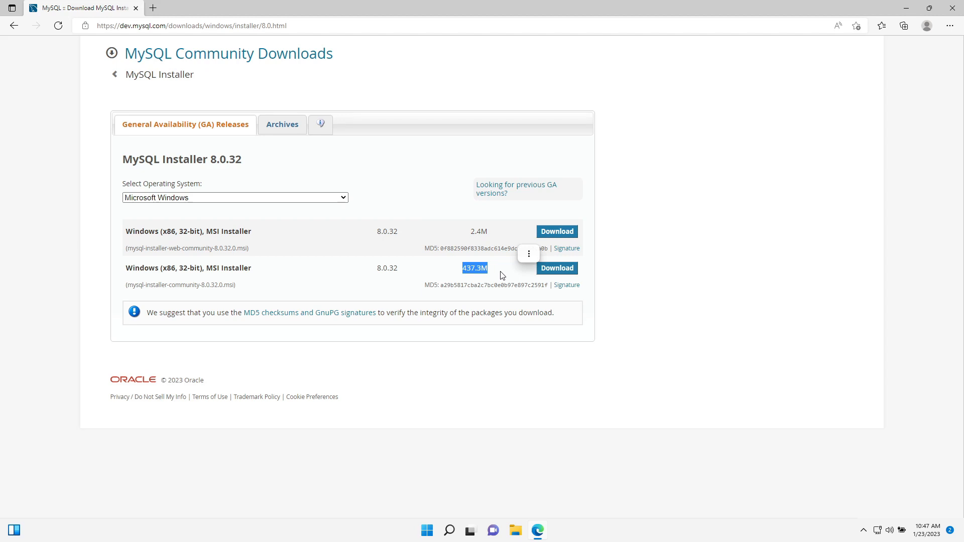
pyautogui.click(504, 276)
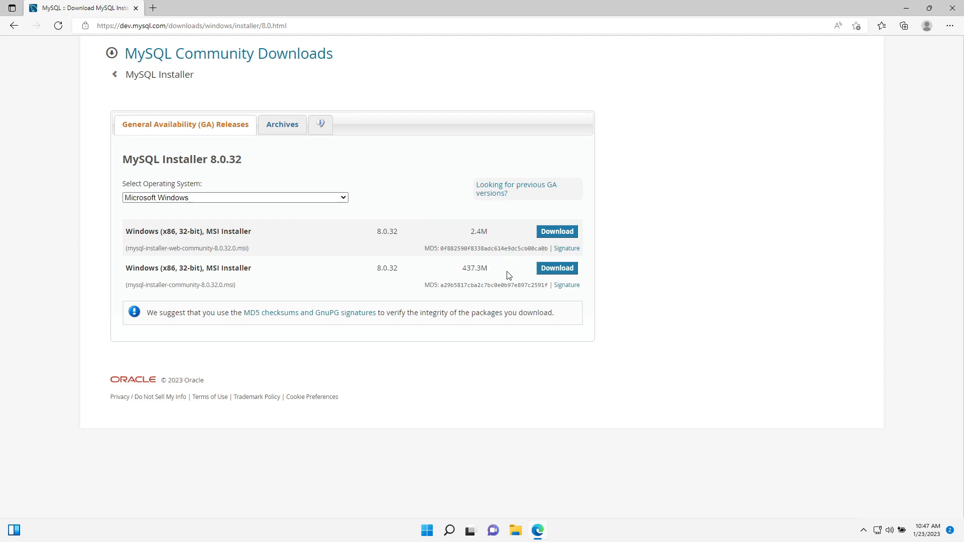
pyautogui.click(571, 273)
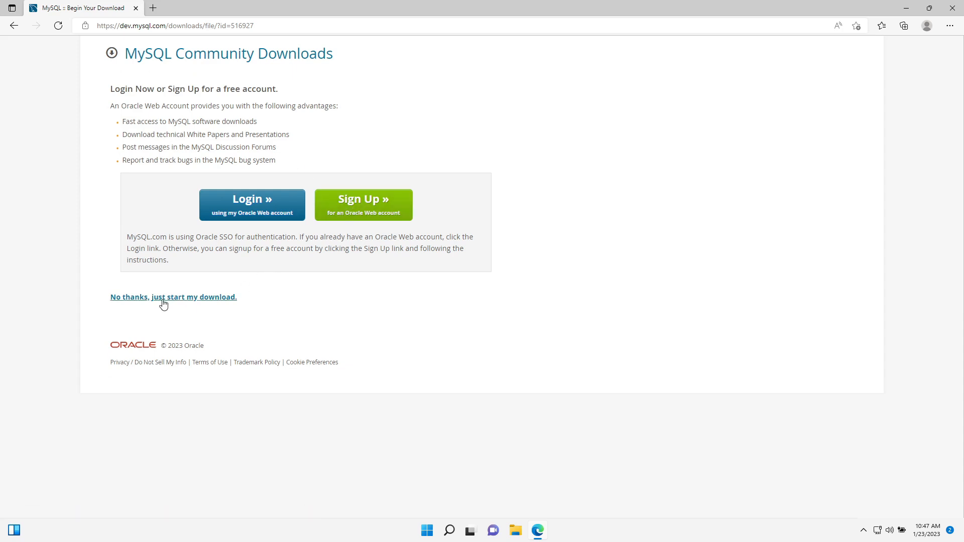
pyautogui.click(205, 300)
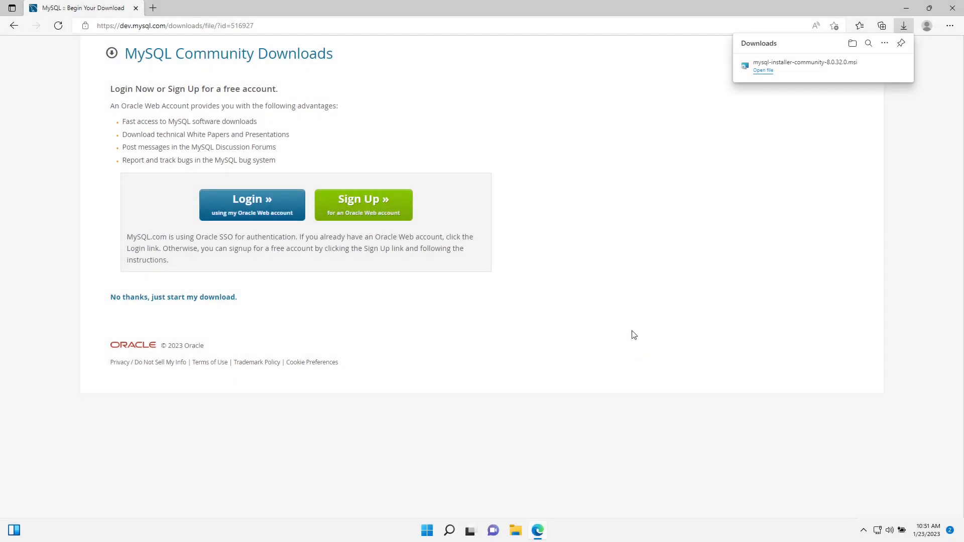
# Launch the downloaded mysql-installer-community-8.0.32.0 package from its folder and continue with the Custom setup type
pyautogui.click(868, 65)
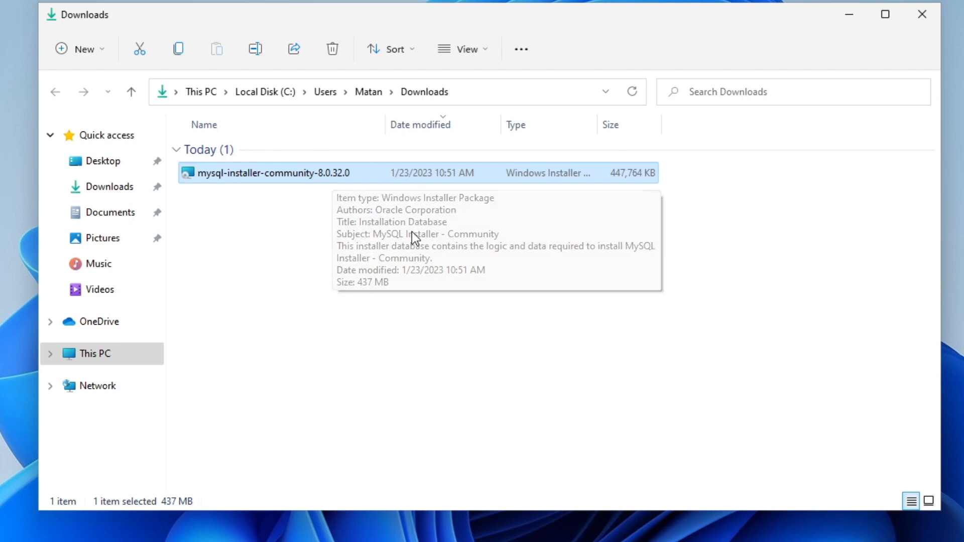
pyautogui.press('Return')
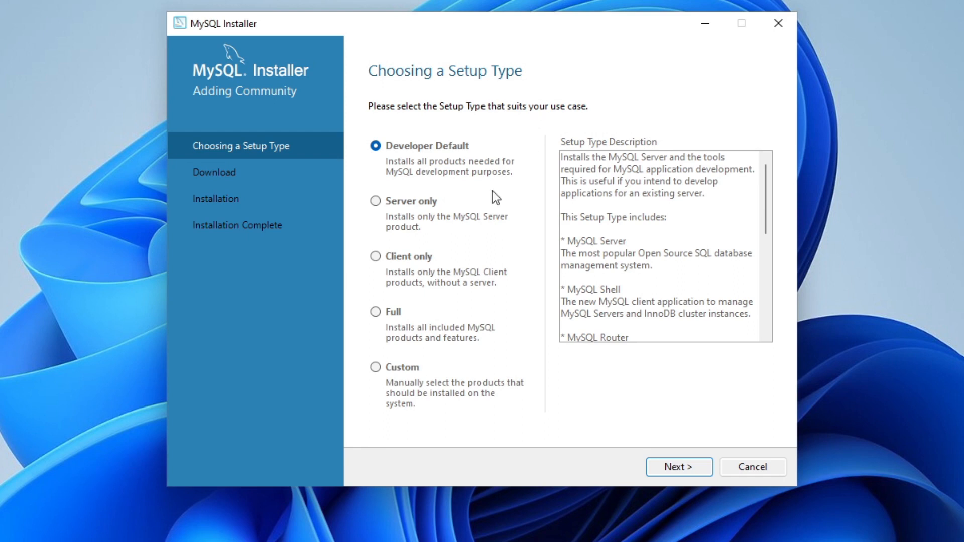
pyautogui.click(377, 368)
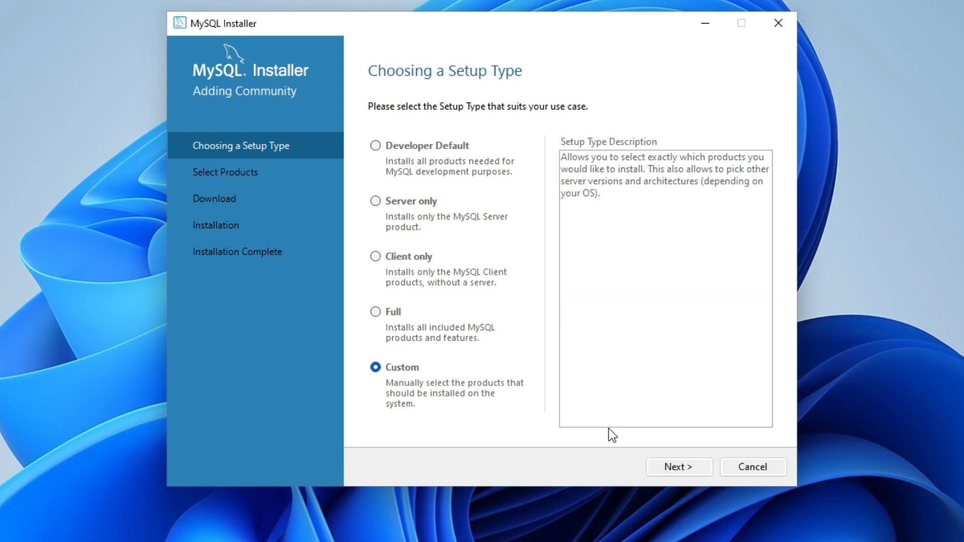
pyautogui.click(693, 469)
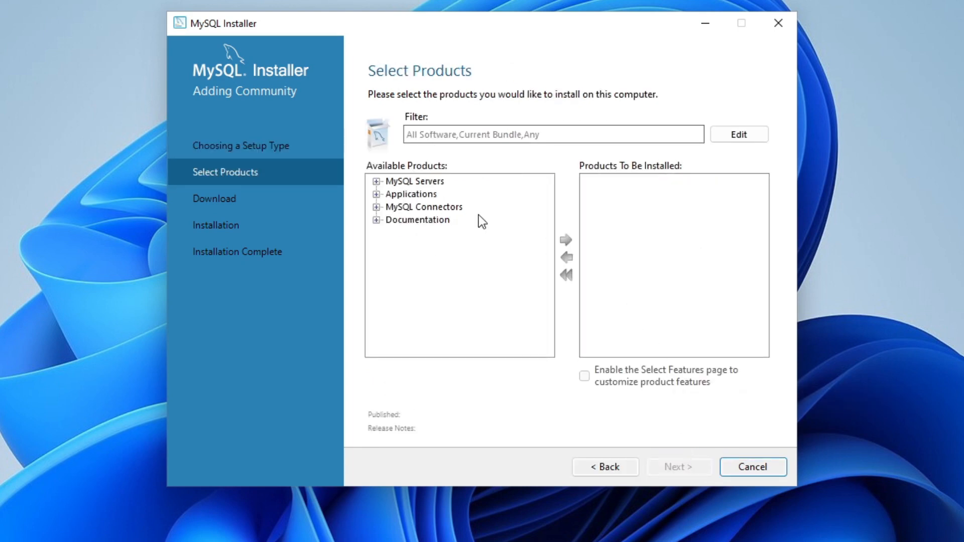
# Add MySQL Server 8.0.32 - X64 to the products to be installed
pyautogui.click(375, 181)
pyautogui.click(392, 194)
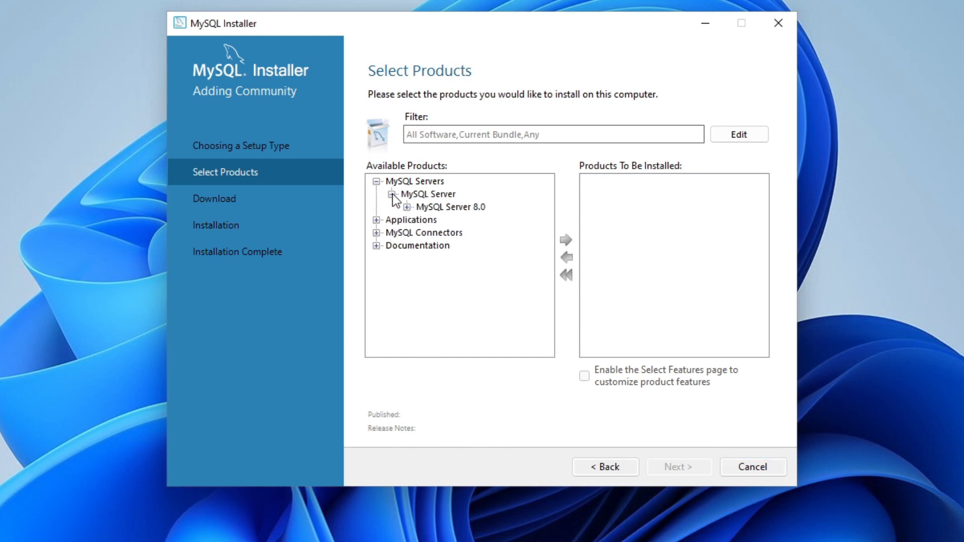
pyautogui.click(406, 207)
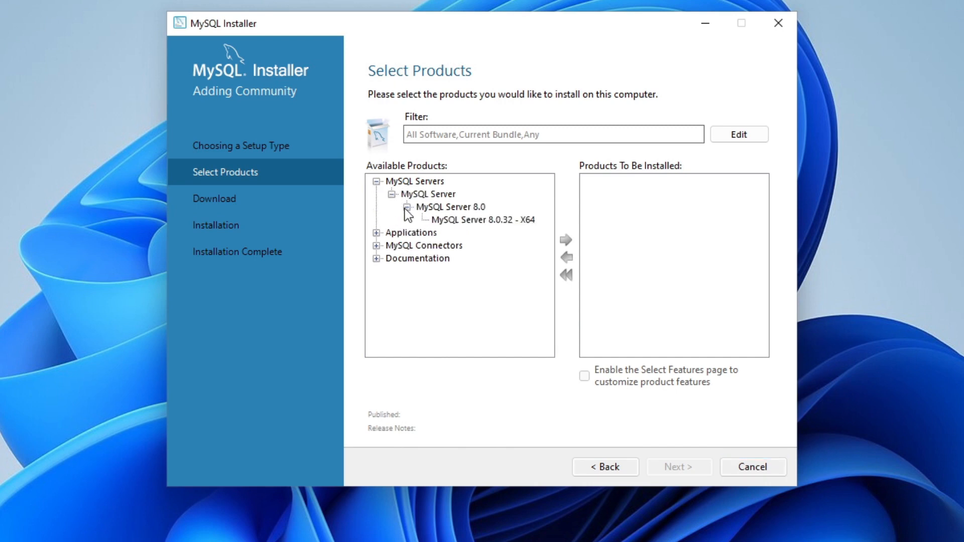
pyautogui.click(462, 216)
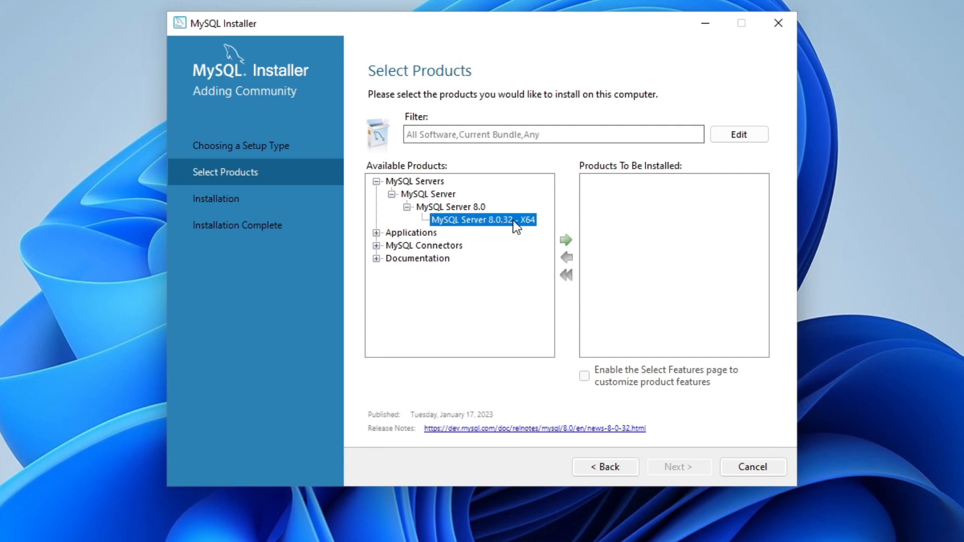
pyautogui.click(566, 240)
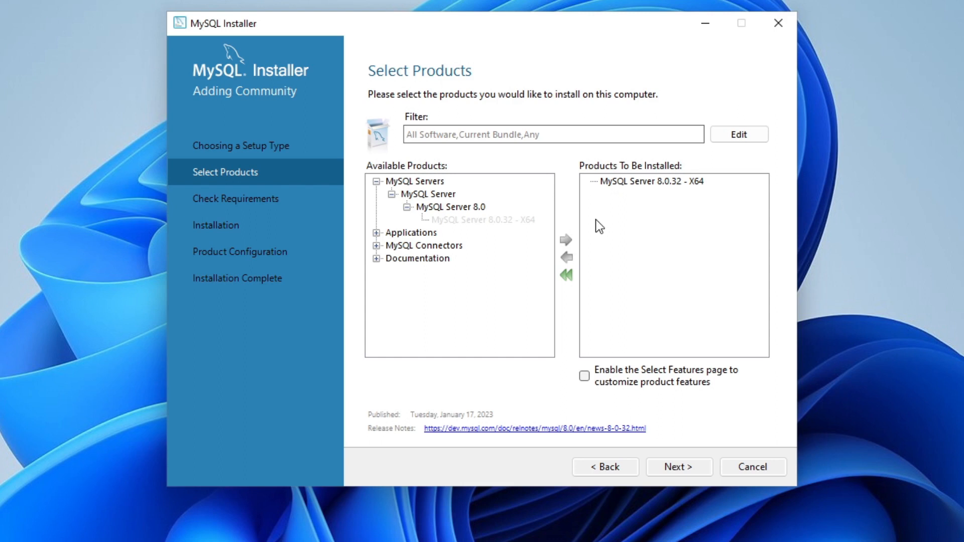
# Add MySQL Workbench 8.0.32 - X64 to the products to be installed and proceed to the requirements check
pyautogui.click(376, 233)
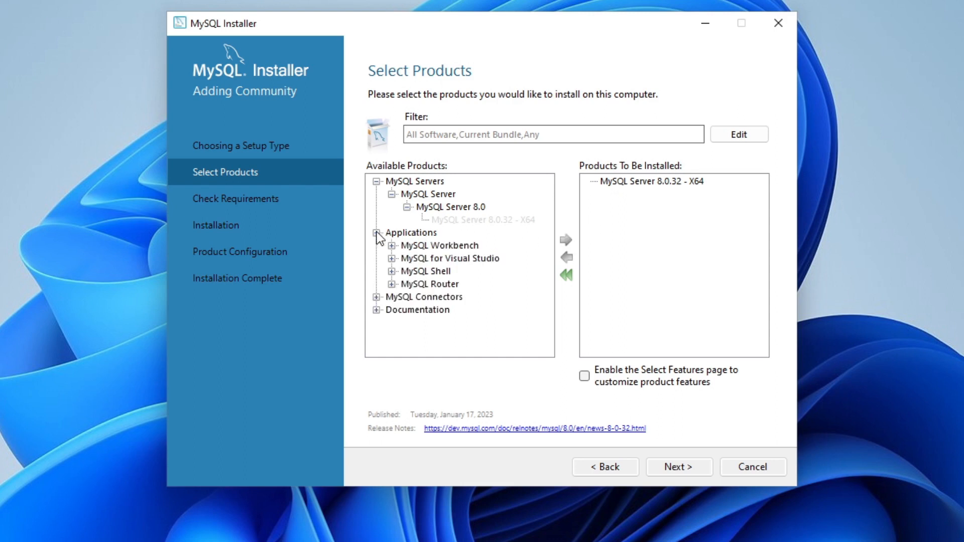
pyautogui.click(392, 246)
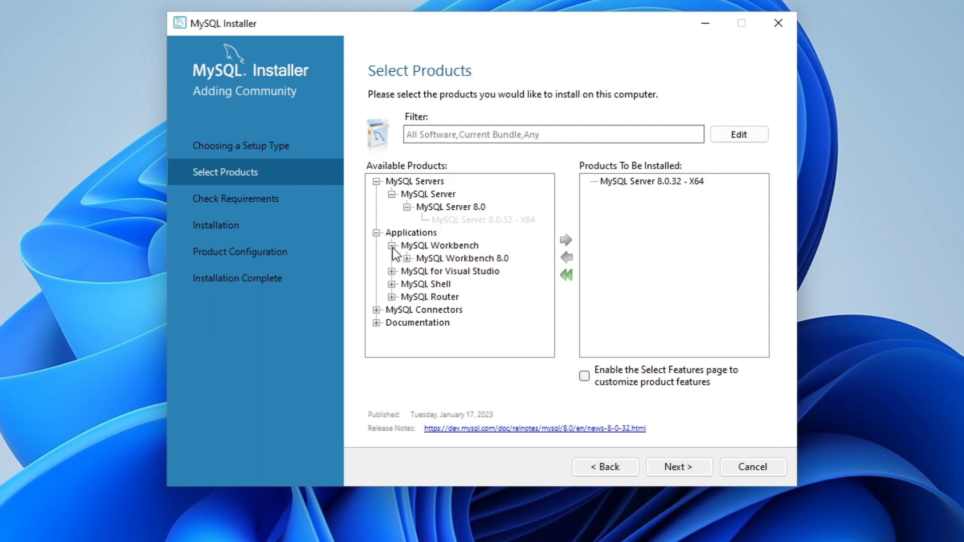
pyautogui.click(407, 258)
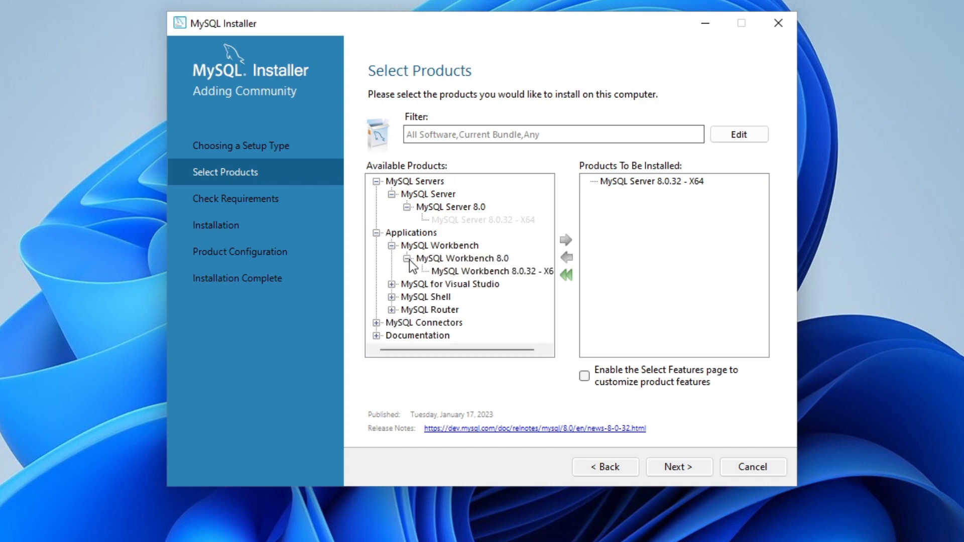
pyautogui.click(459, 274)
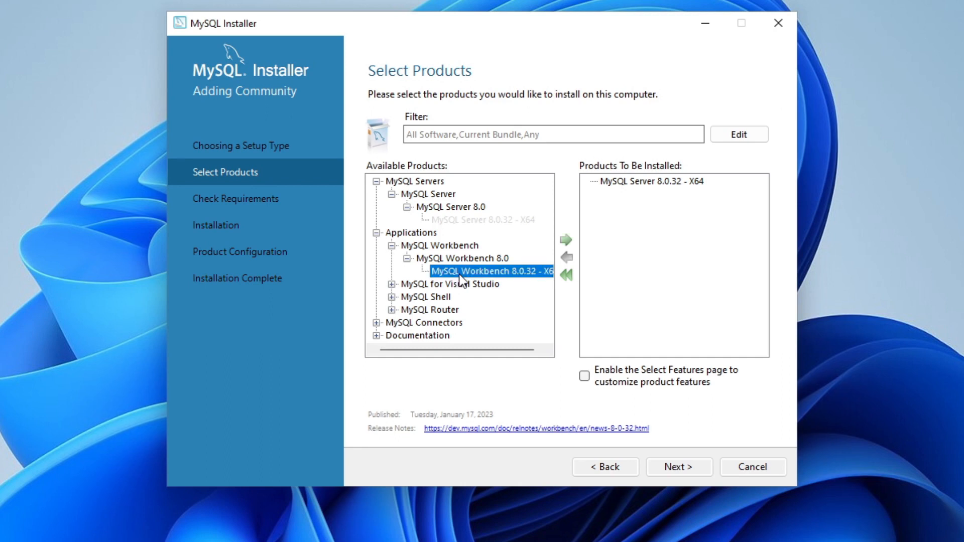
pyautogui.click(565, 240)
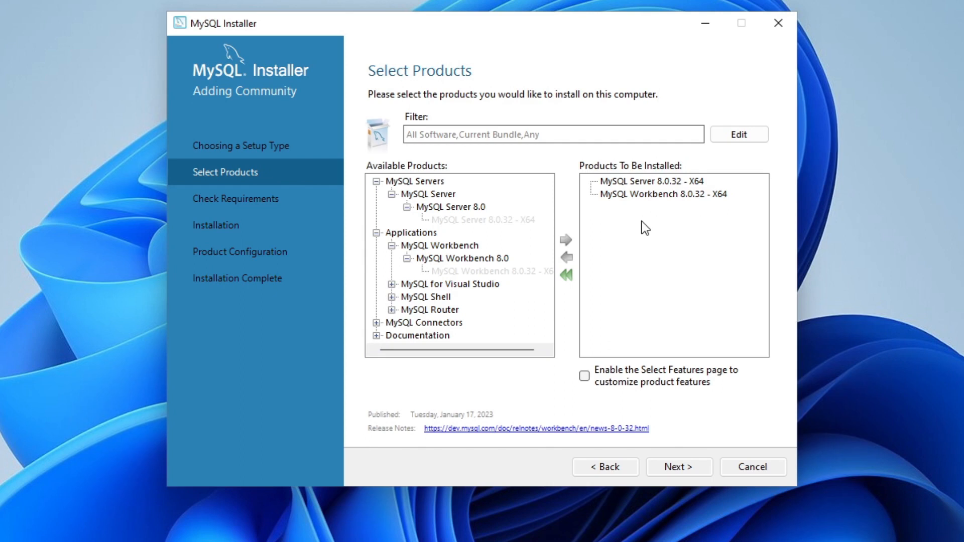
pyautogui.click(676, 467)
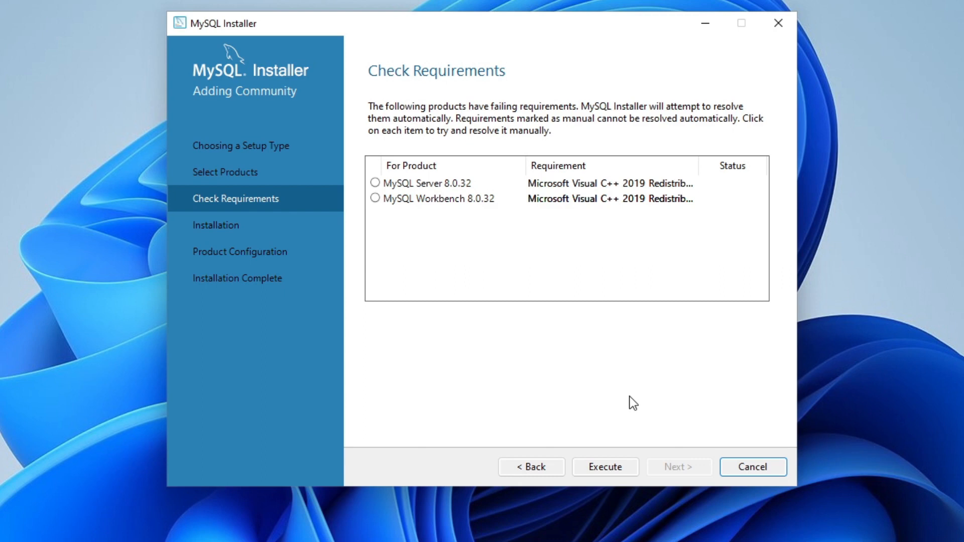
# Resolve the failing requirements by installing the Microsoft Visual C++ 2015-2019 Redistributable (x64), accepting its license terms, and continue to the installation stage
pyautogui.click(599, 465)
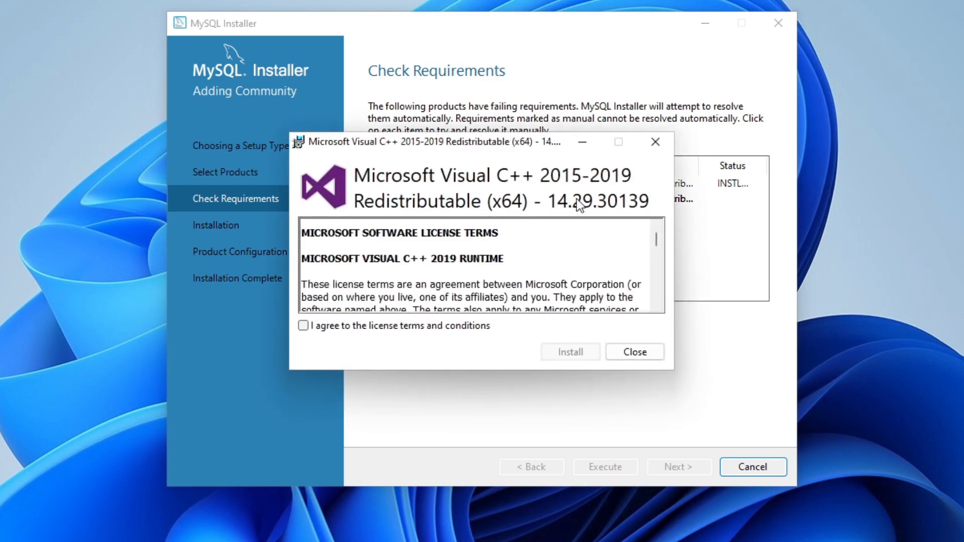
pyautogui.click(391, 328)
pyautogui.click(552, 357)
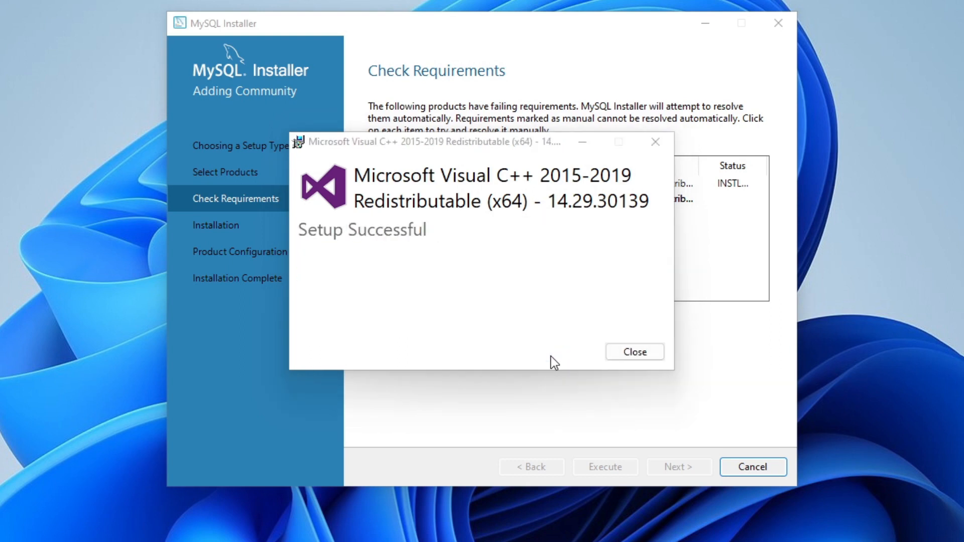
pyautogui.click(628, 351)
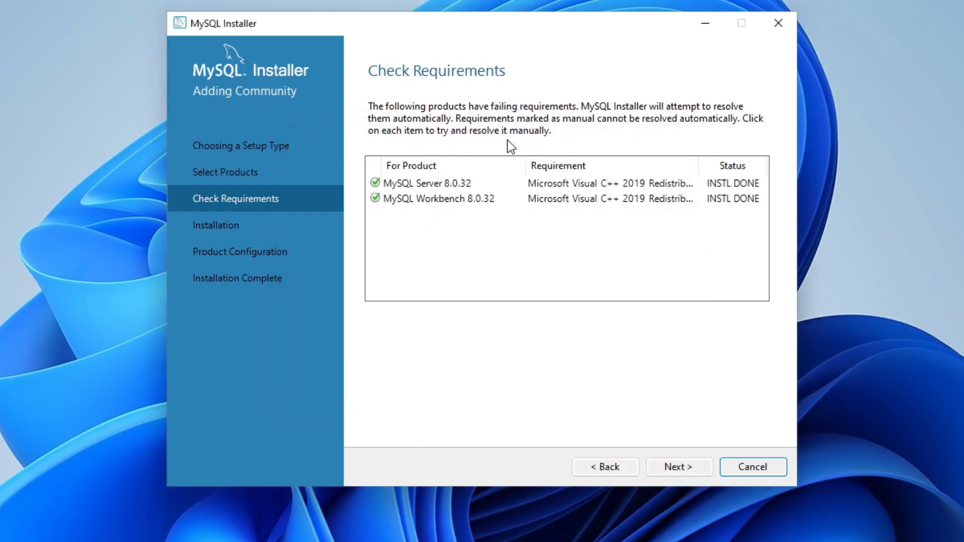
pyautogui.click(678, 465)
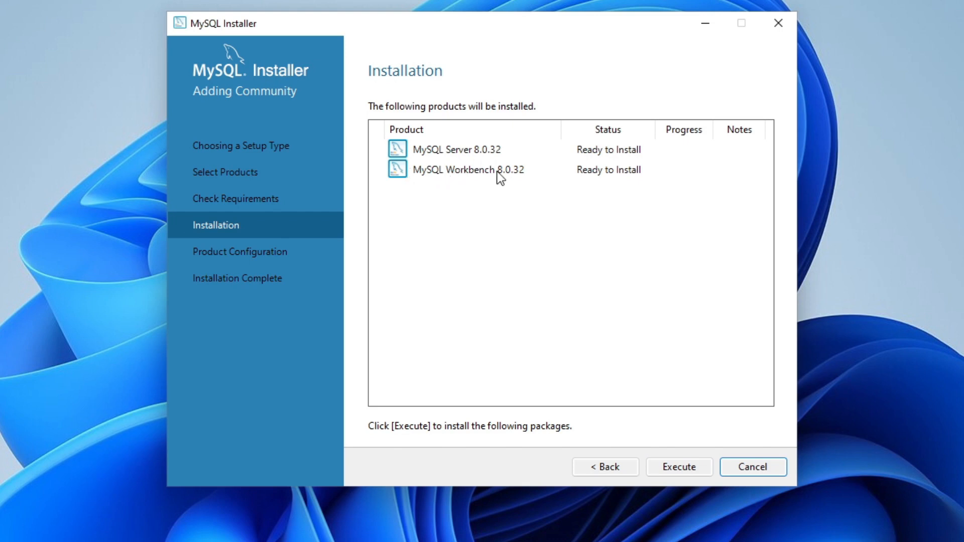
# Install MySQL Server and MySQL Workbench, and proceed to the server's Type and Networking configuration
pyautogui.click(686, 468)
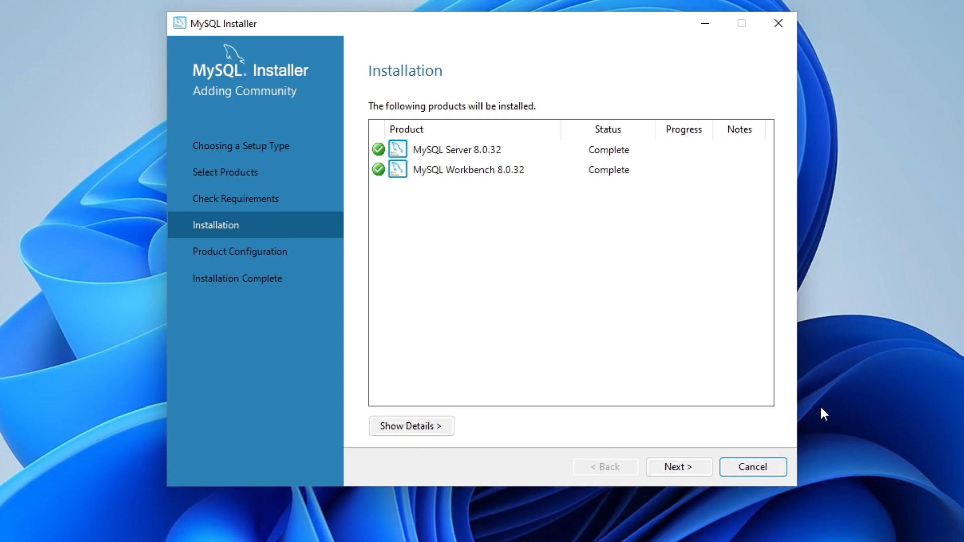
pyautogui.click(696, 465)
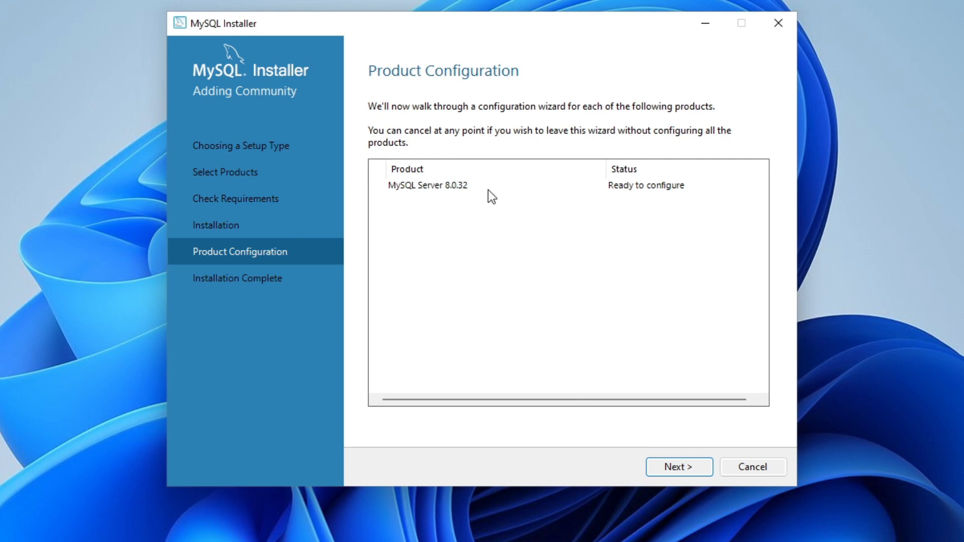
pyautogui.click(679, 467)
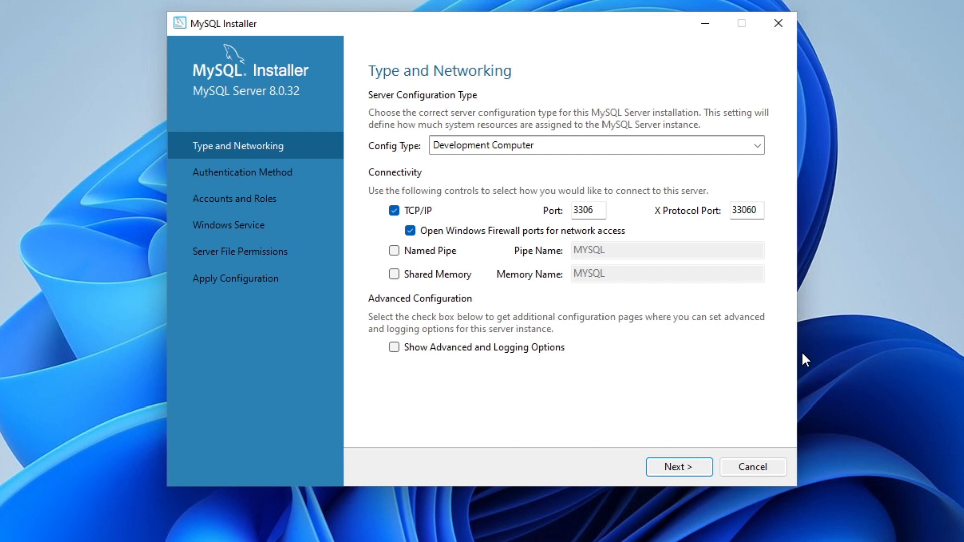
# Accept the default Development Computer type and networking settings, and choose strong password encryption as the authentication method
pyautogui.click(690, 466)
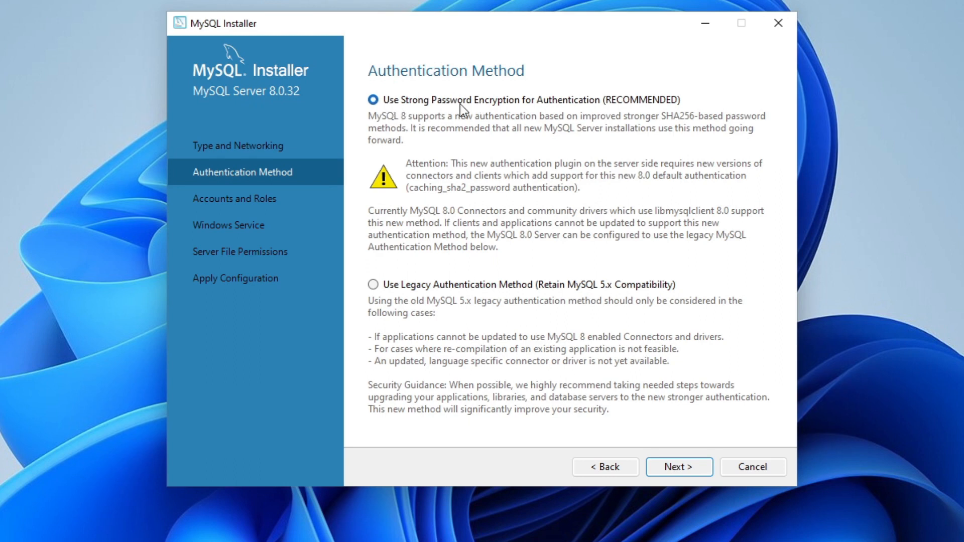
pyautogui.click(411, 288)
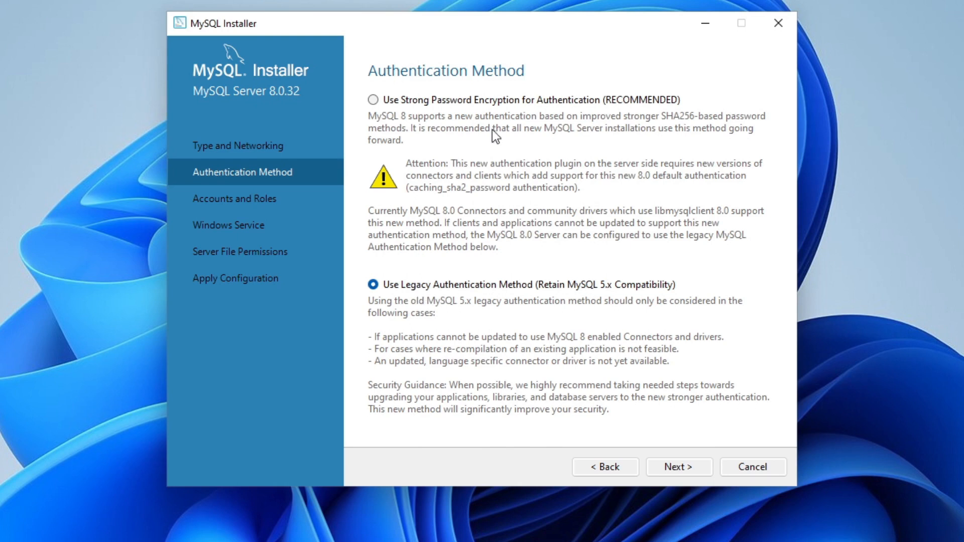
pyautogui.click(439, 102)
pyautogui.click(681, 468)
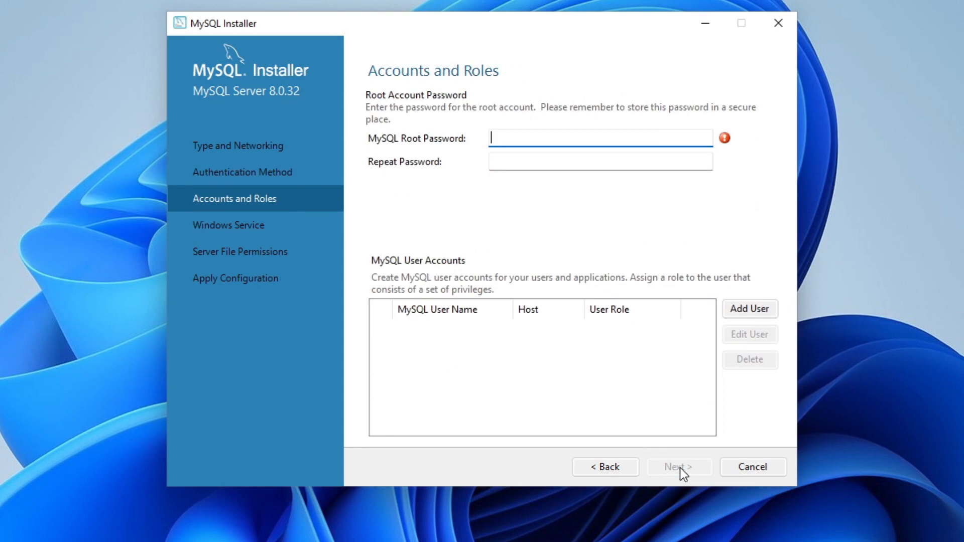
# Enter the MySQL root password and repeat it for confirmation
pyautogui.write('•••••••••')
pyautogui.press('Tab')
pyautogui.write('•••••••••')
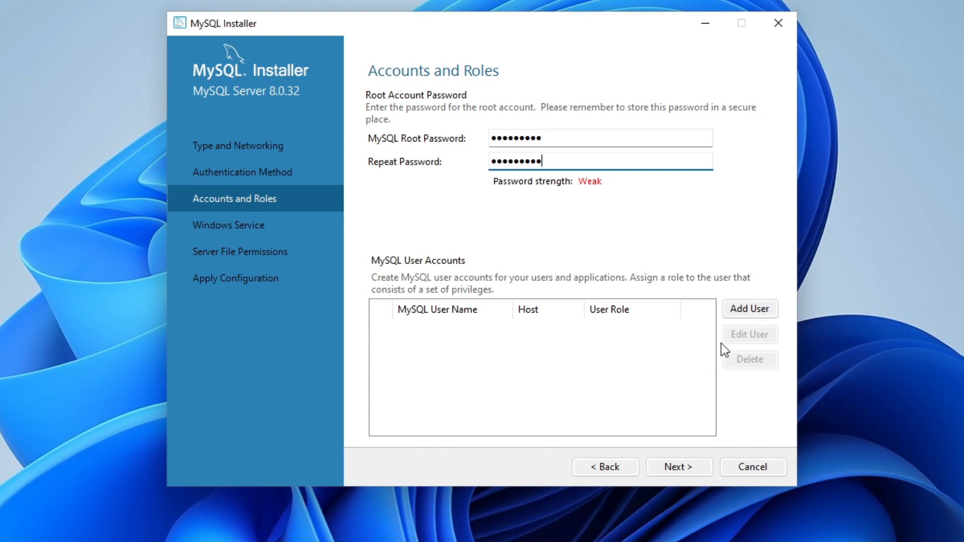
# Add a MySQL user account with the user's name, host localhost and role DB Admin, and enter and confirm its password
pyautogui.click(773, 315)
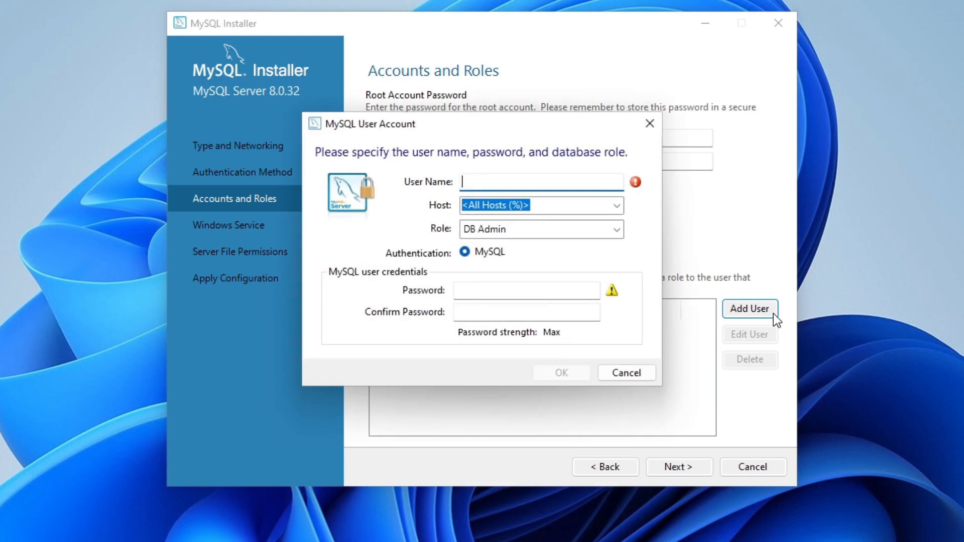
pyautogui.write('matan')
pyautogui.click(617, 204)
pyautogui.click(588, 234)
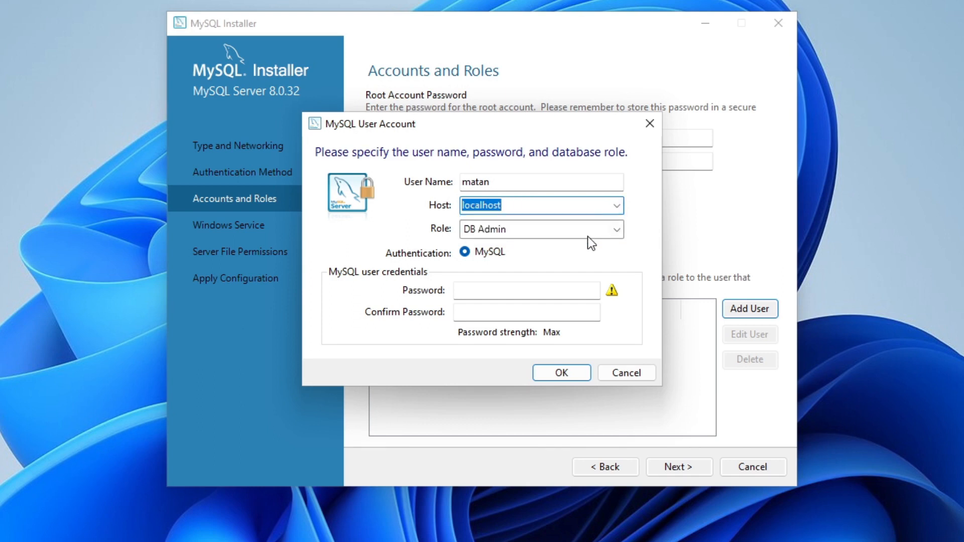
pyautogui.click(551, 289)
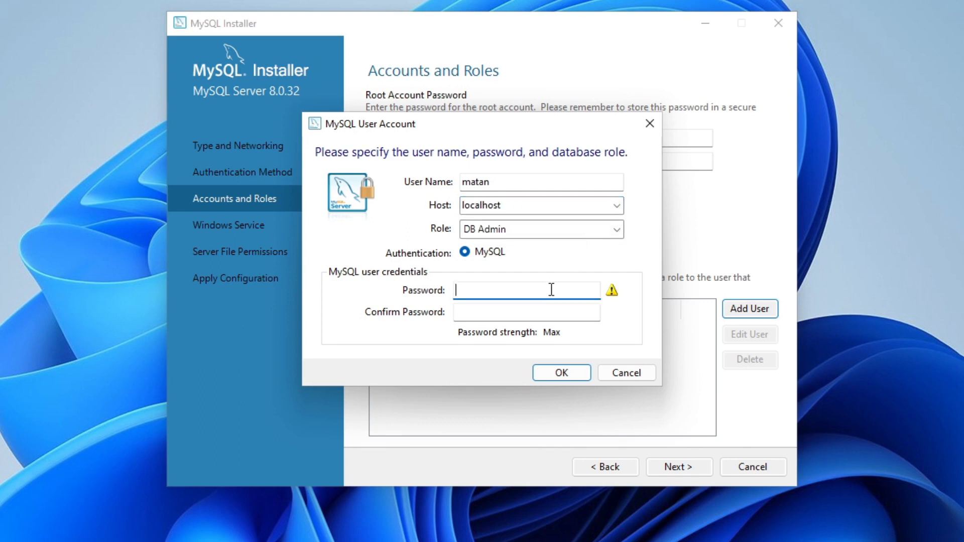
pyautogui.write('•••••••••')
pyautogui.press('Tab')
pyautogui.write('•••••••••')
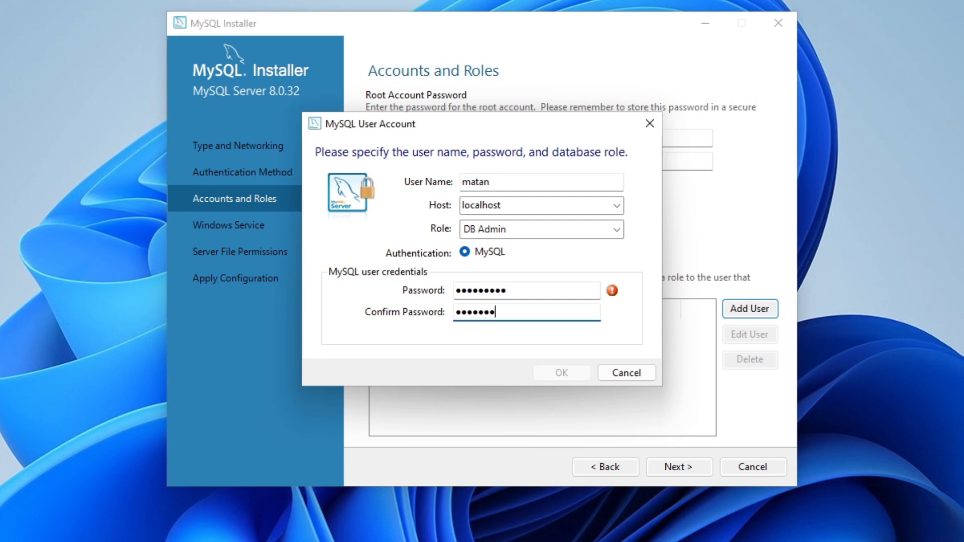
pyautogui.click(563, 374)
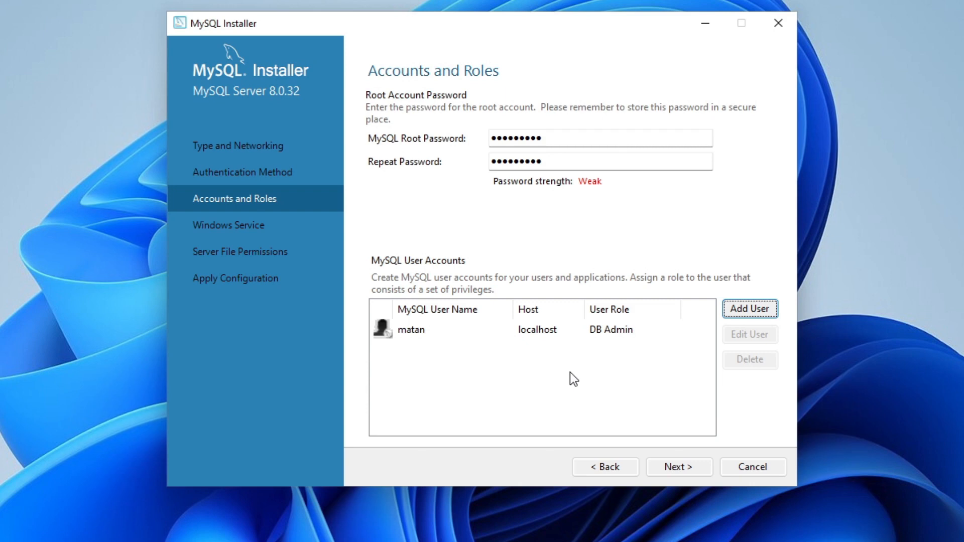
# Accept the default Windows service settings with service name MySQL80 and the full-access server file permissions, and continue to applying the configuration
pyautogui.click(669, 464)
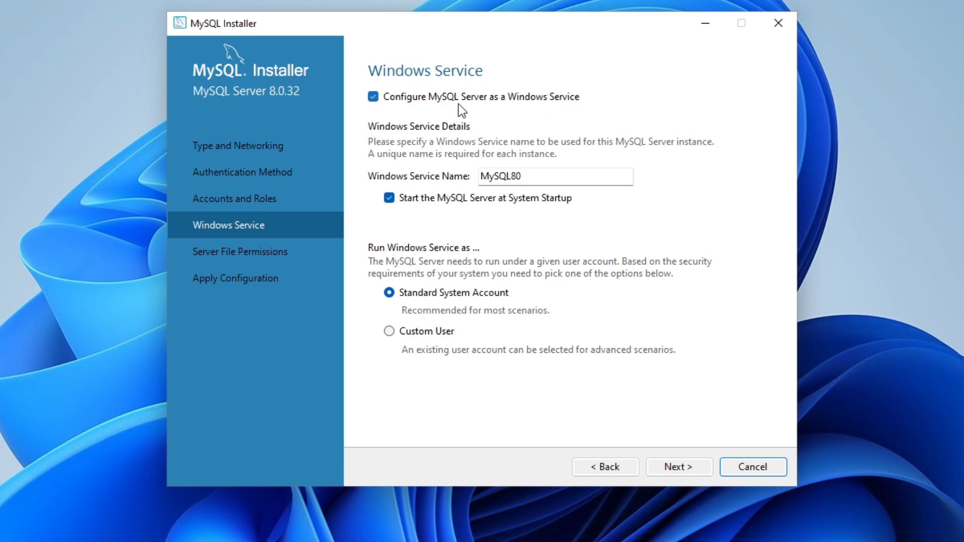
pyautogui.click(536, 177)
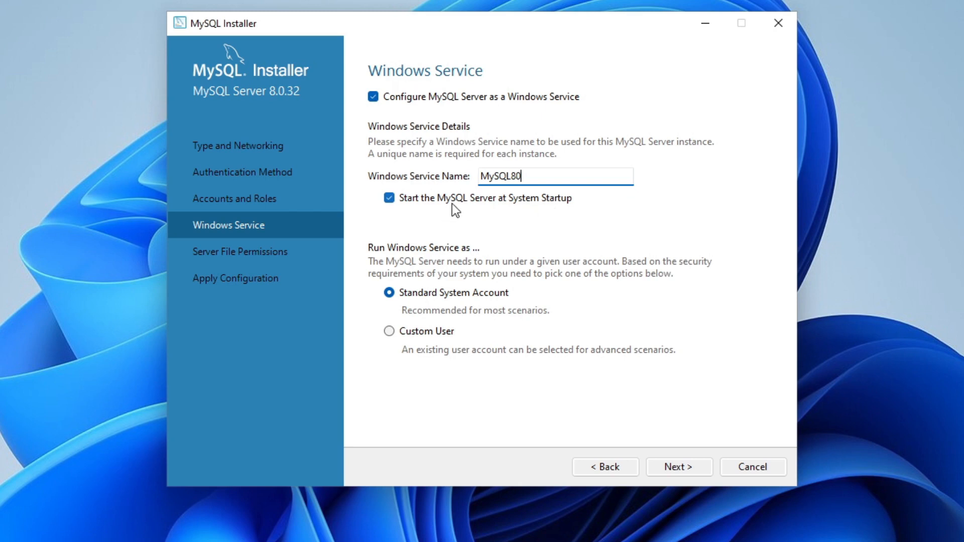
pyautogui.click(669, 470)
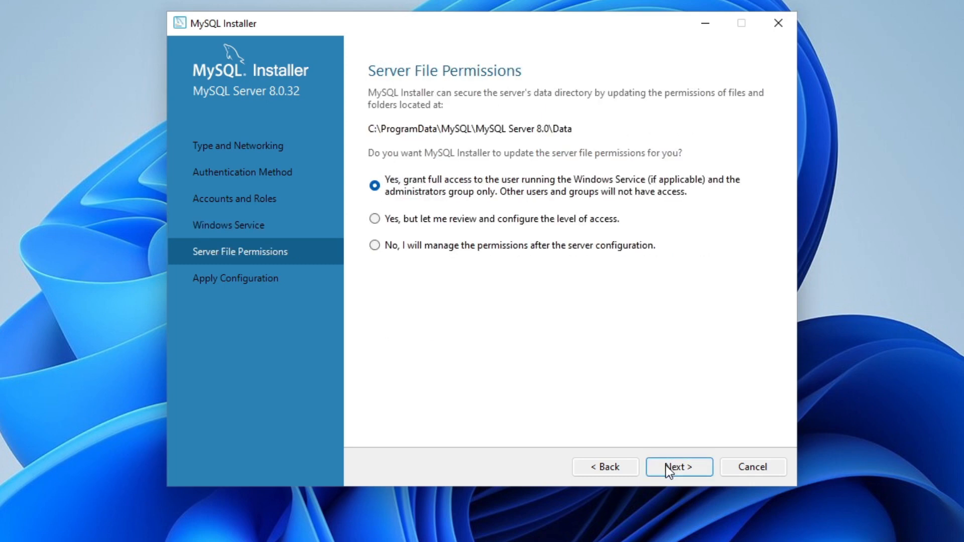
pyautogui.click(669, 468)
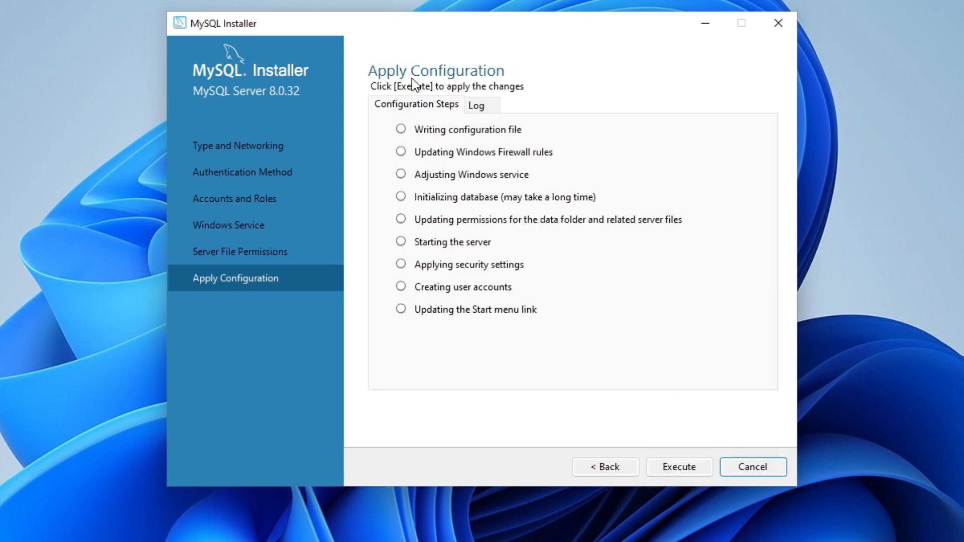
# Apply the server configuration and finish the installation with starting MySQL Workbench after setup turned off
pyautogui.click(695, 465)
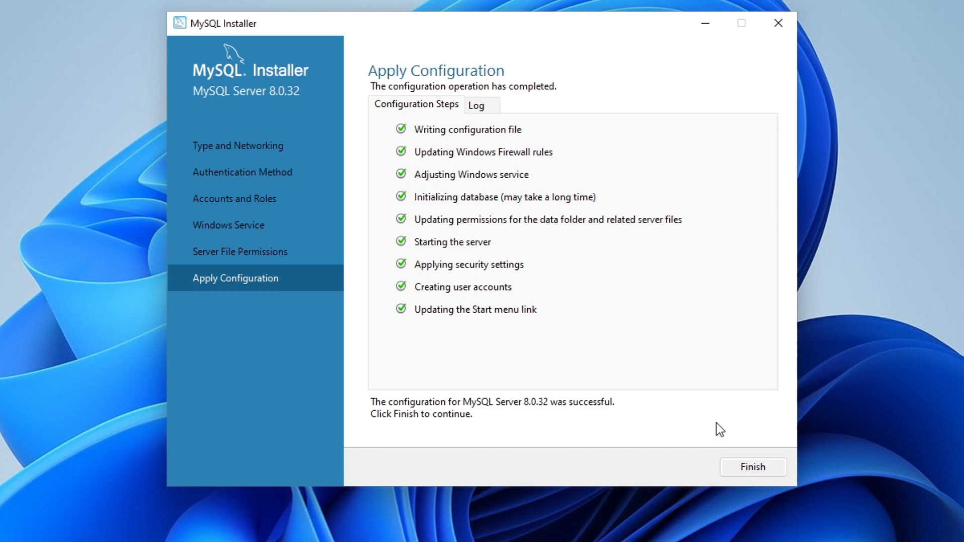
pyautogui.click(739, 464)
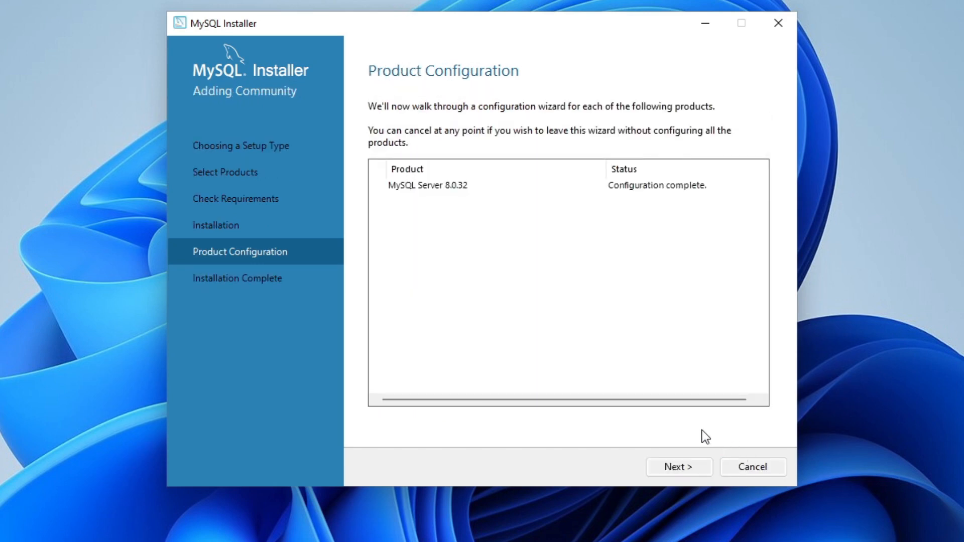
pyautogui.click(679, 467)
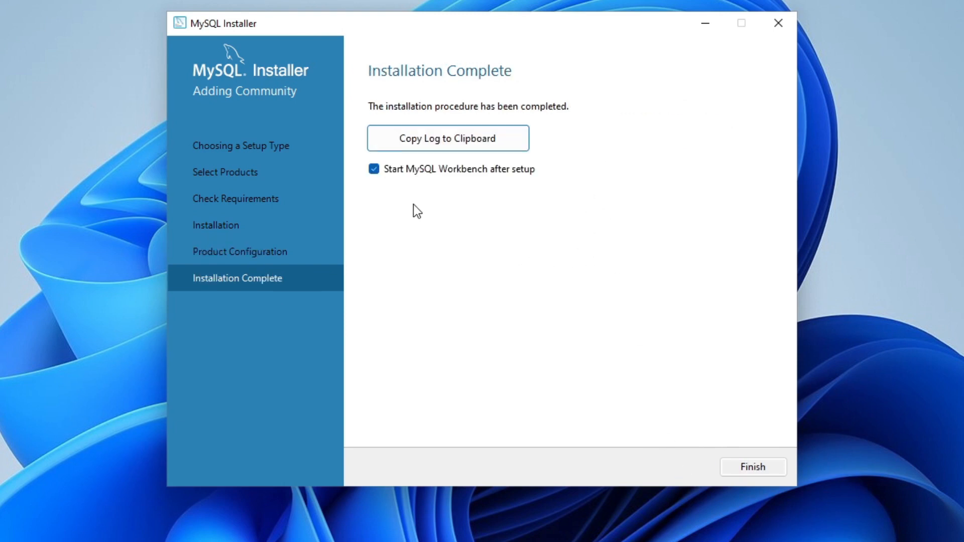
pyautogui.click(374, 169)
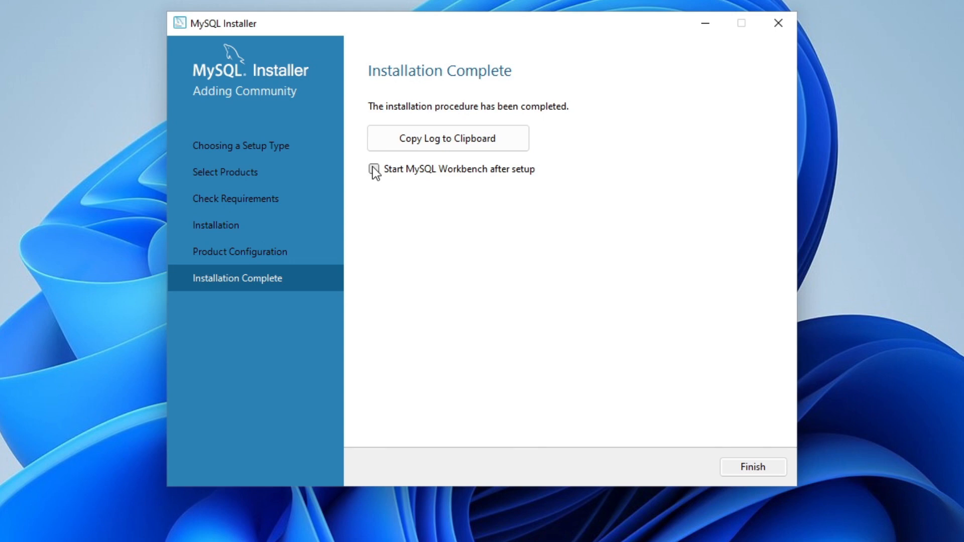
pyautogui.click(744, 466)
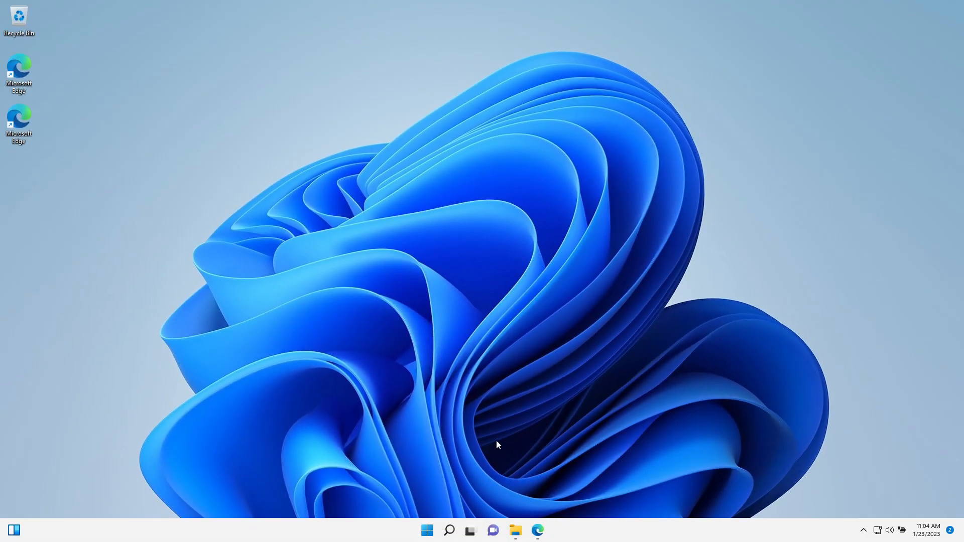
# Search Windows for "workbench" and launch MySQL Workbench 8.0 CE
pyautogui.click(426, 530)
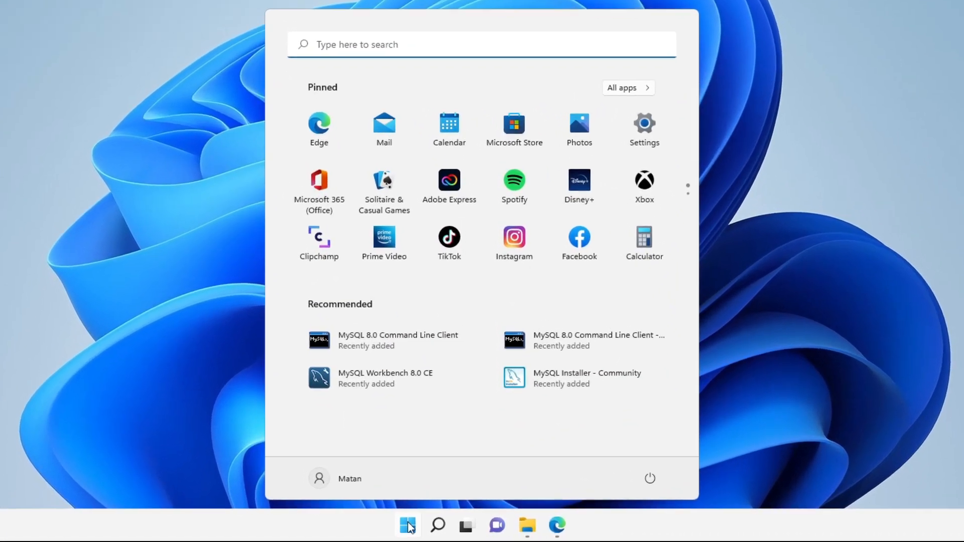
pyautogui.write('wor')
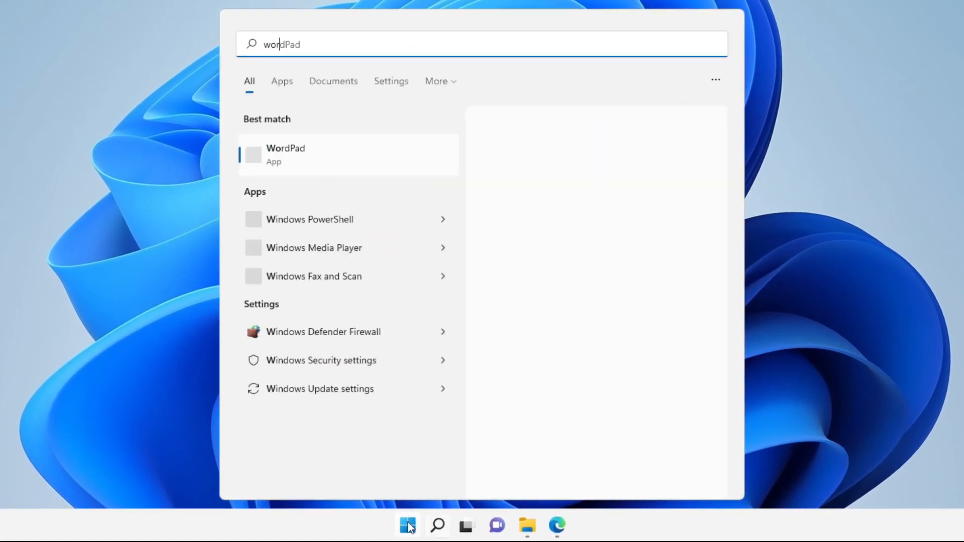
pyautogui.write('kbench')
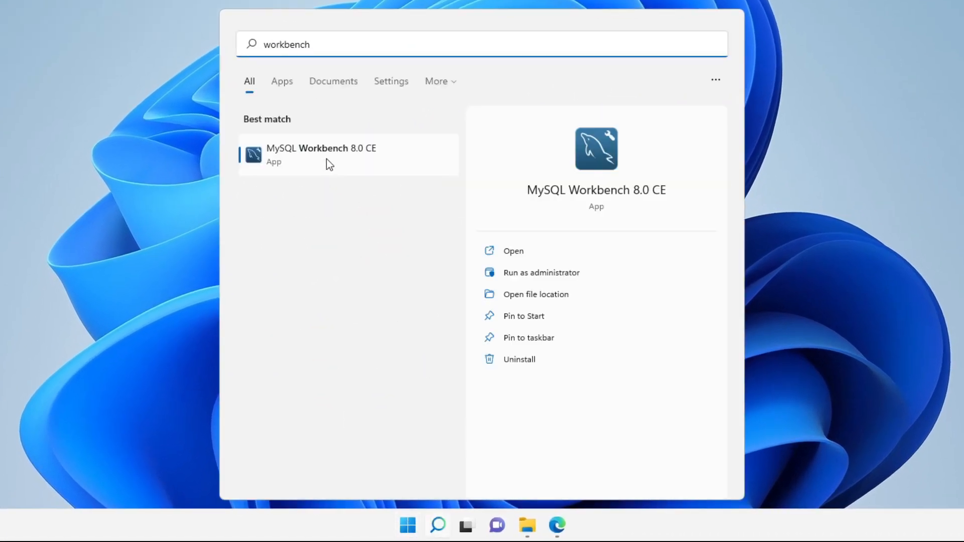
pyautogui.click(357, 152)
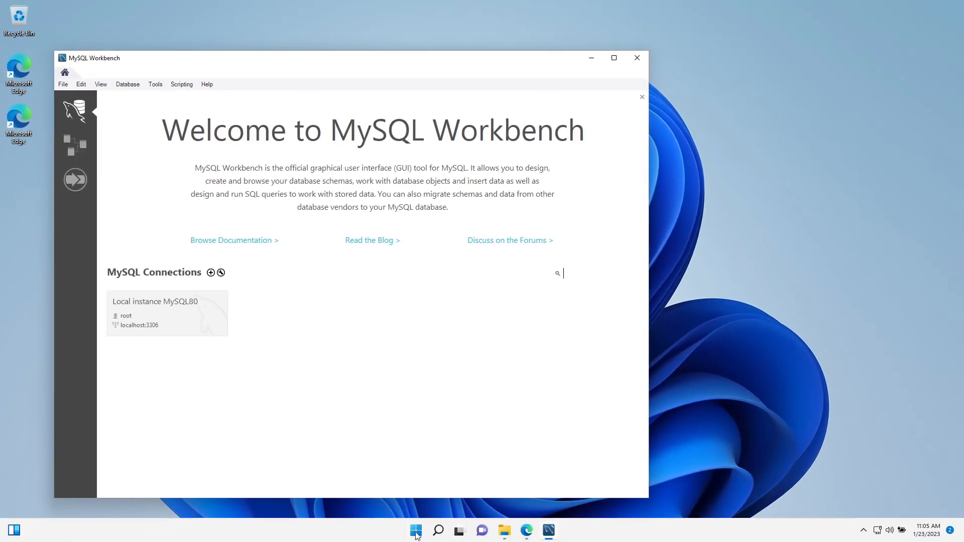
# Open the Windows Services app, check the status of the MySQL80 service, and return to MySQL Workbench
pyautogui.click(416, 532)
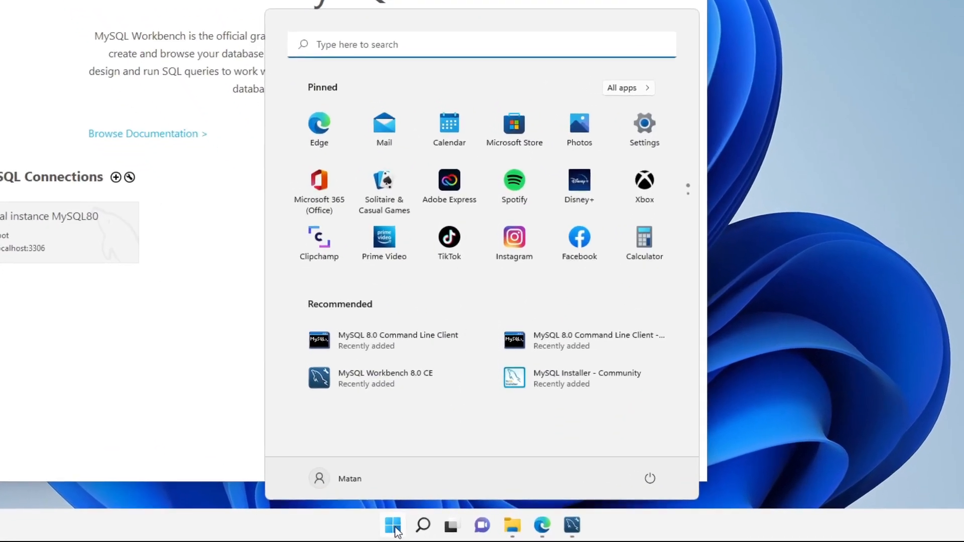
pyautogui.write('services')
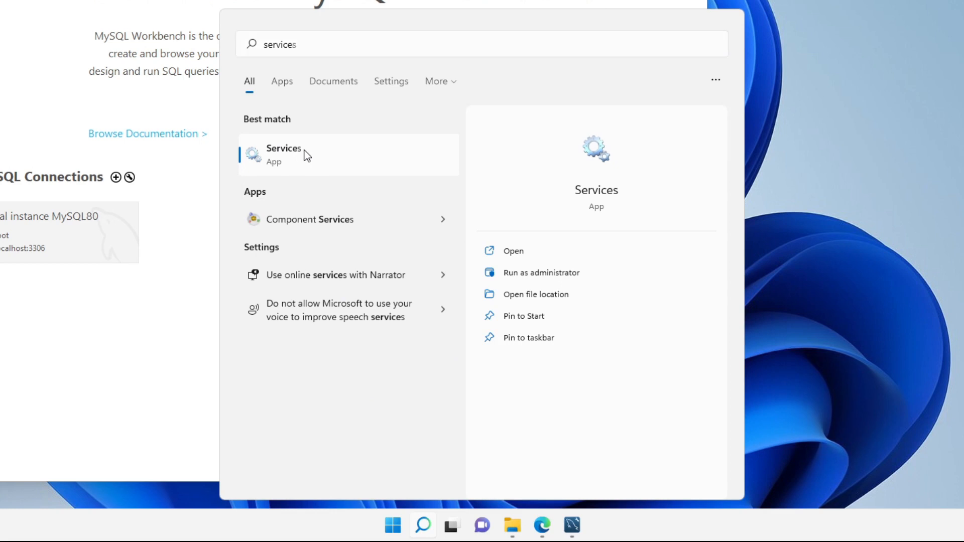
pyautogui.click(309, 158)
pyautogui.scroll(-18, 469, 254)
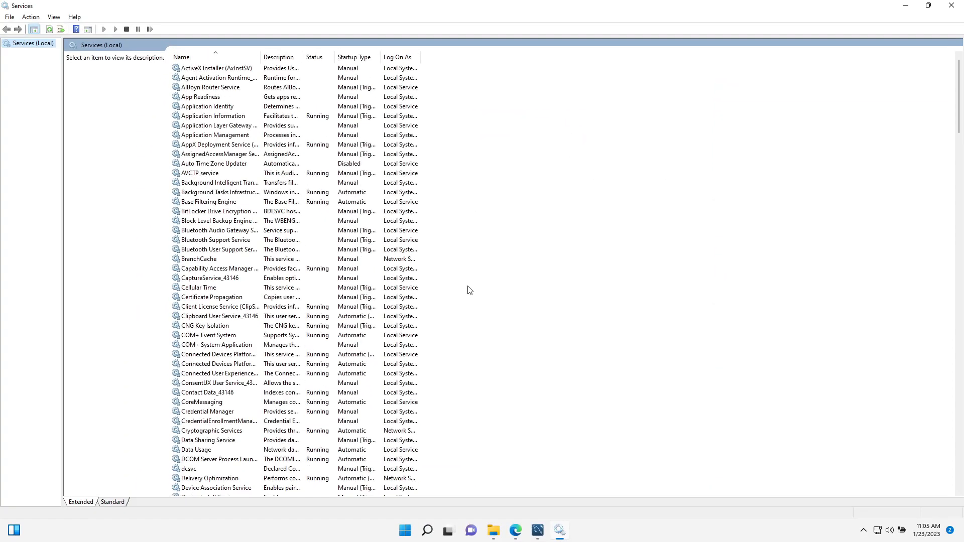
pyautogui.scroll(-15, 475, 290)
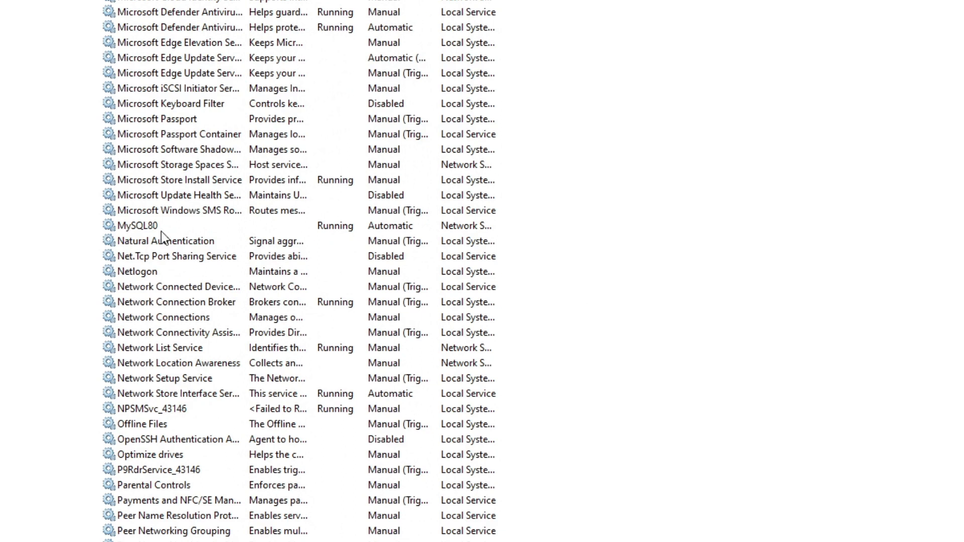
pyautogui.click(161, 230)
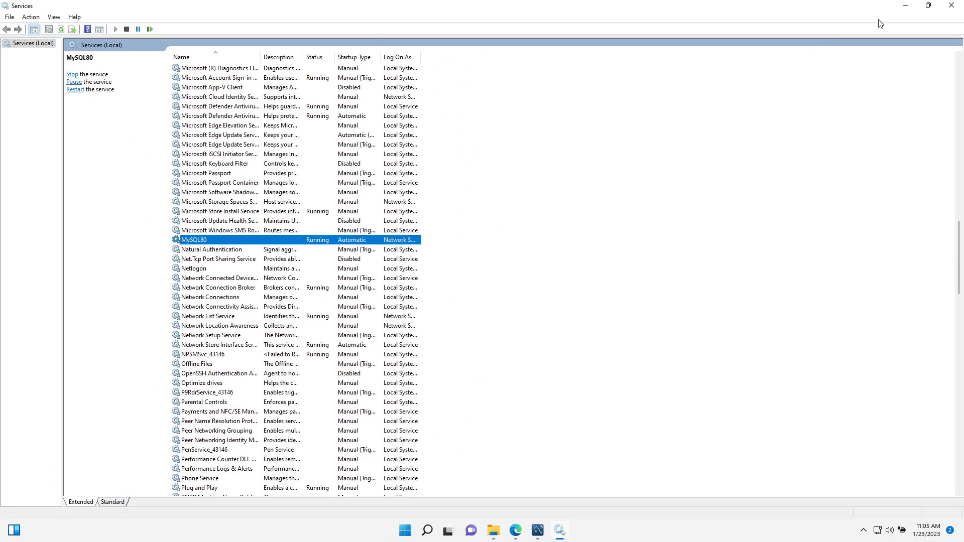
pyautogui.click(907, 6)
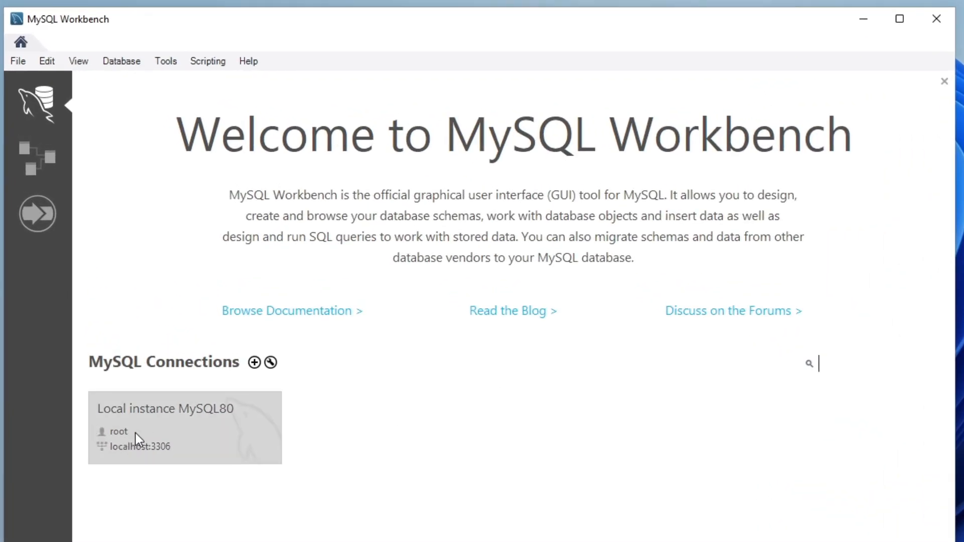
# Create a connection named MySQL_con to hostname 127.0.0.1 on port 3306, using the new account's username
pyautogui.click(254, 362)
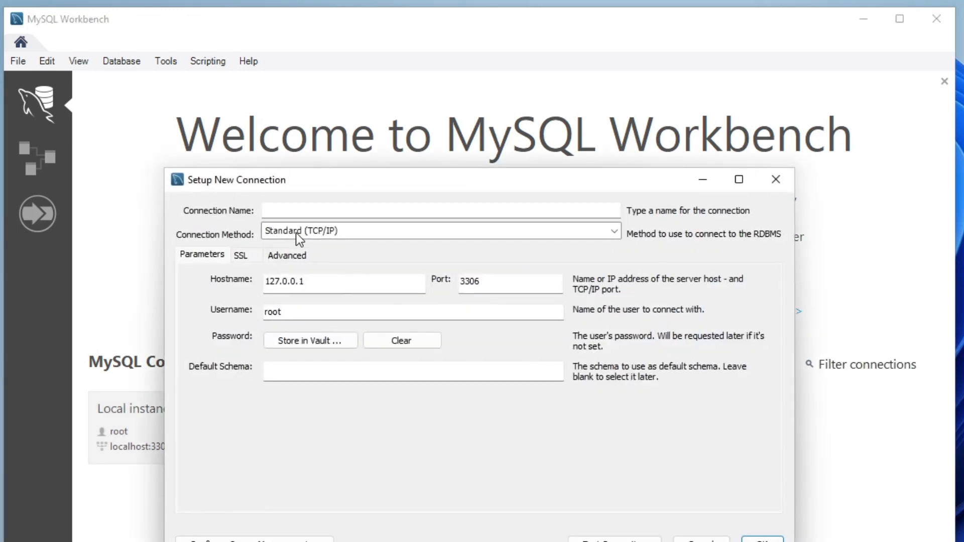
pyautogui.click(303, 211)
pyautogui.write('MySQL_con')
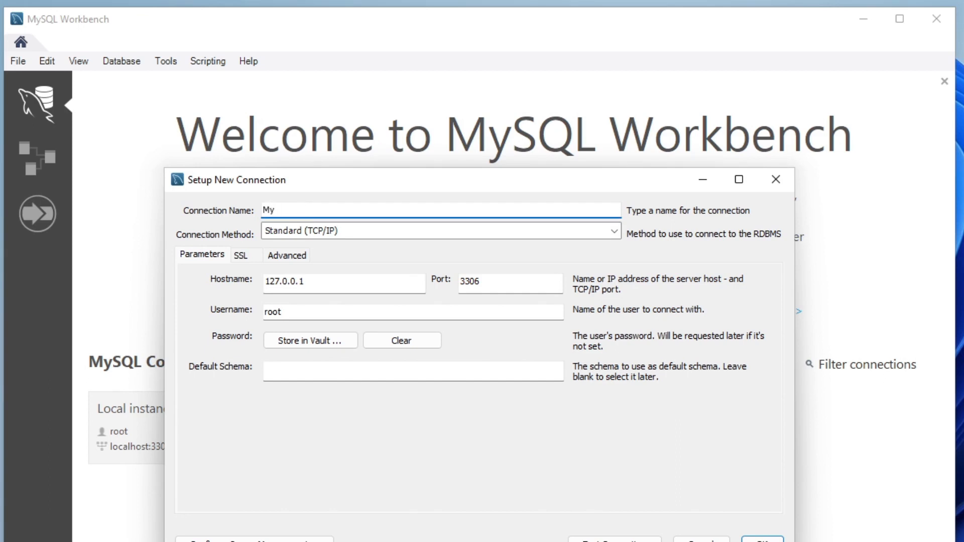
pyautogui.click(327, 281)
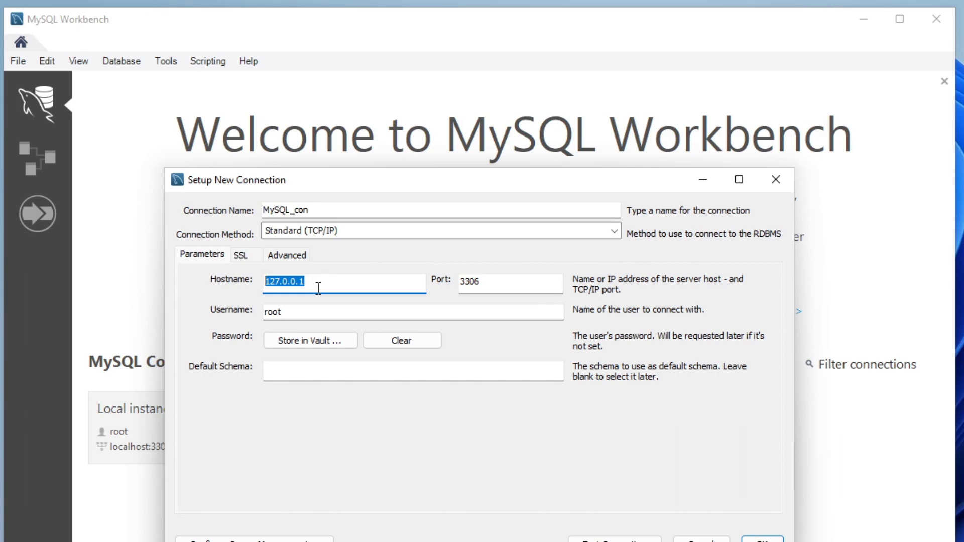
pyautogui.click(490, 280)
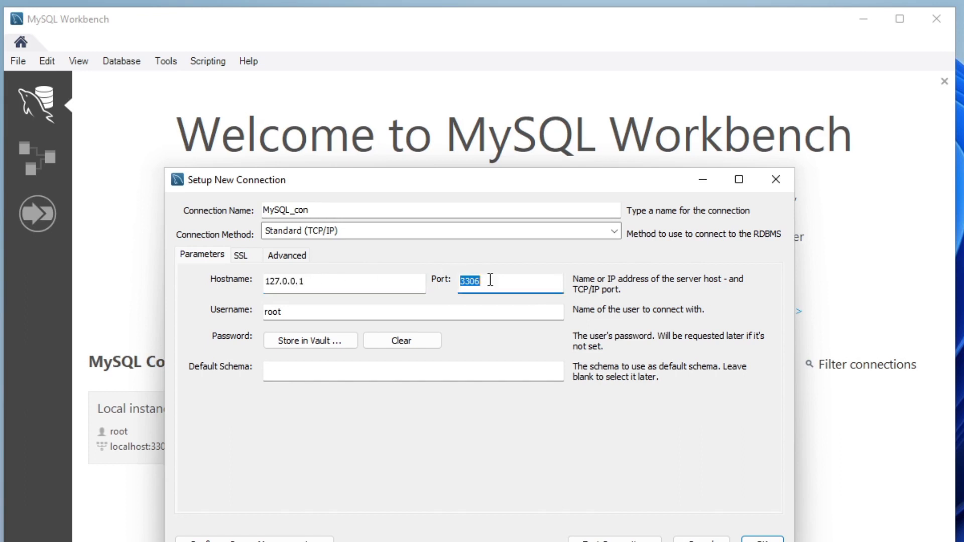
pyautogui.click(310, 313)
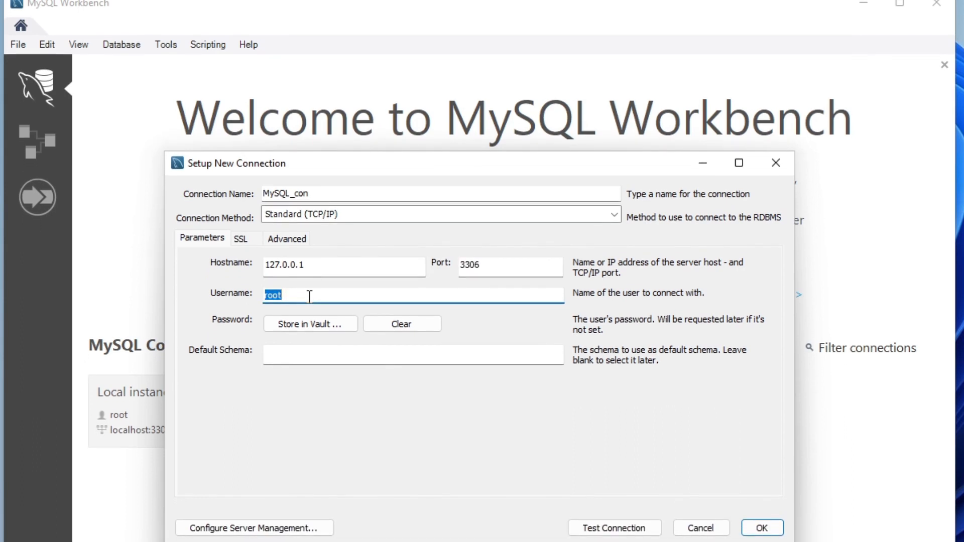
pyautogui.write('matan')
pyautogui.click(760, 528)
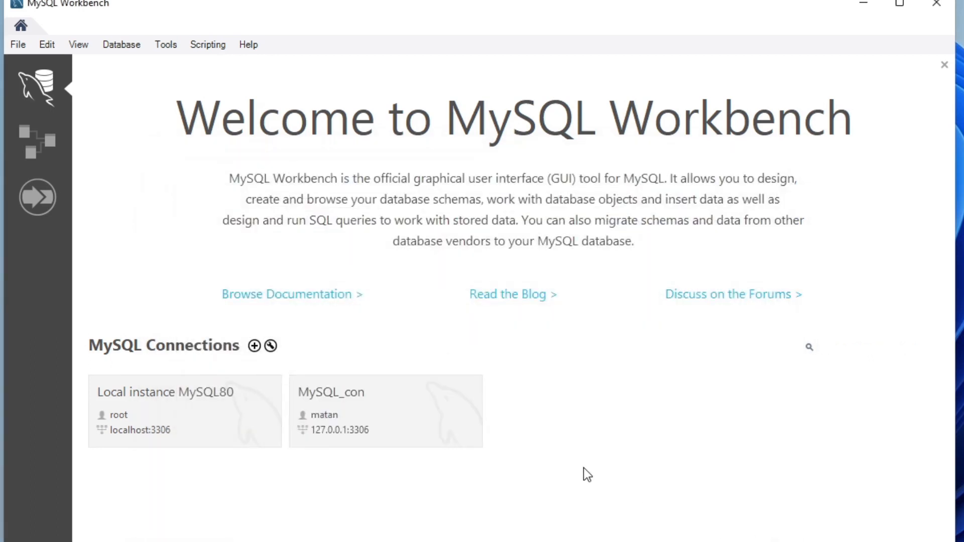
# Open the MySQL_con connection by entering the account password, and maximize the Workbench window
pyautogui.click(379, 405)
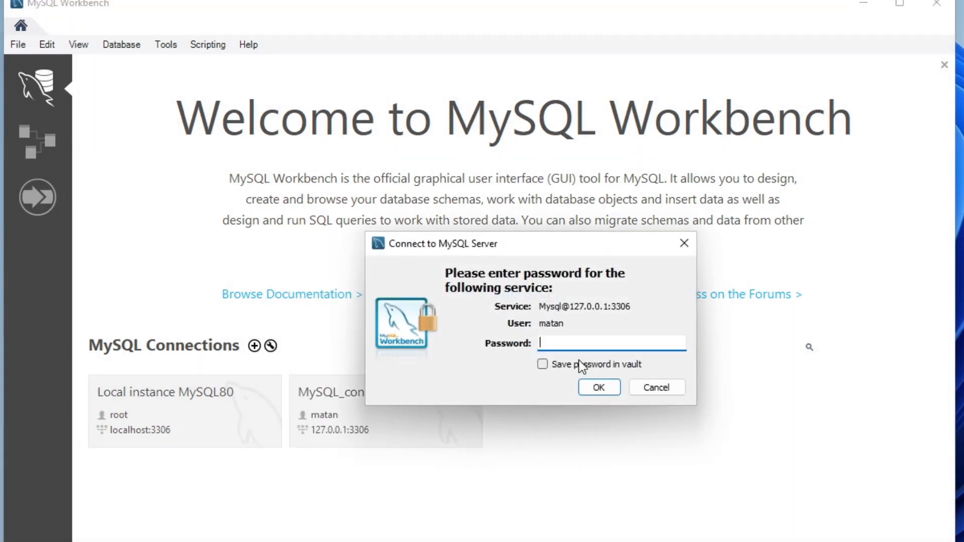
pyautogui.write('**********')
pyautogui.click(598, 387)
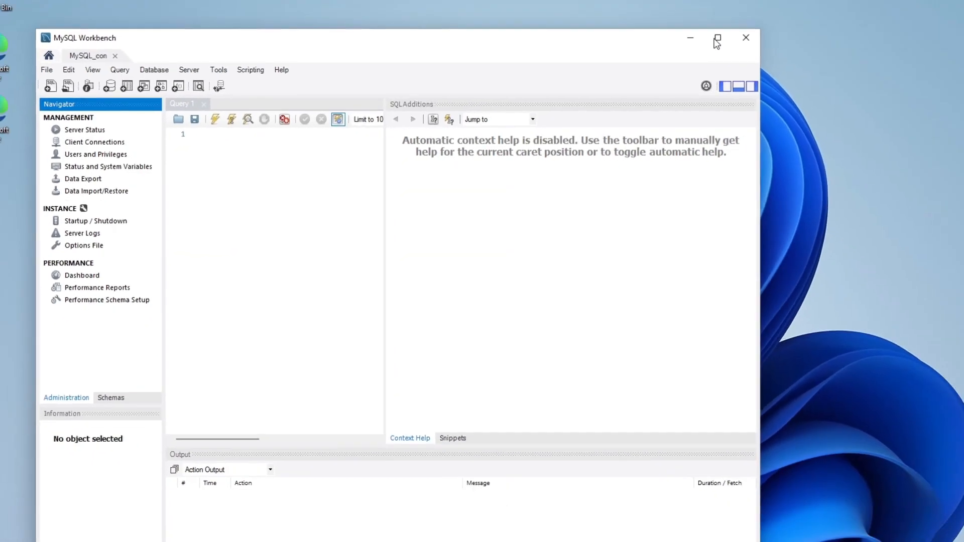
pyautogui.click(887, 5)
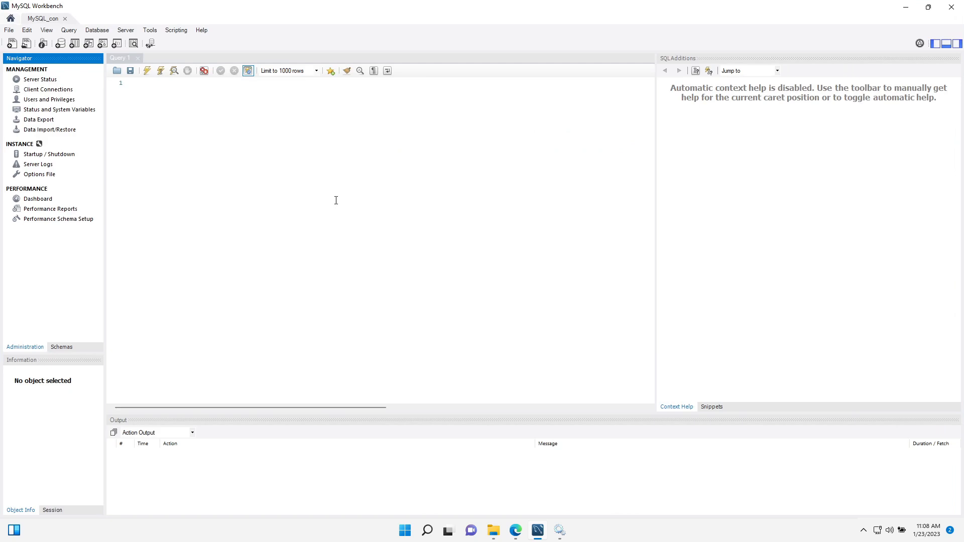
# Create a new schema named example_db on the connected server and apply its SQL script
pyautogui.click(186, 177)
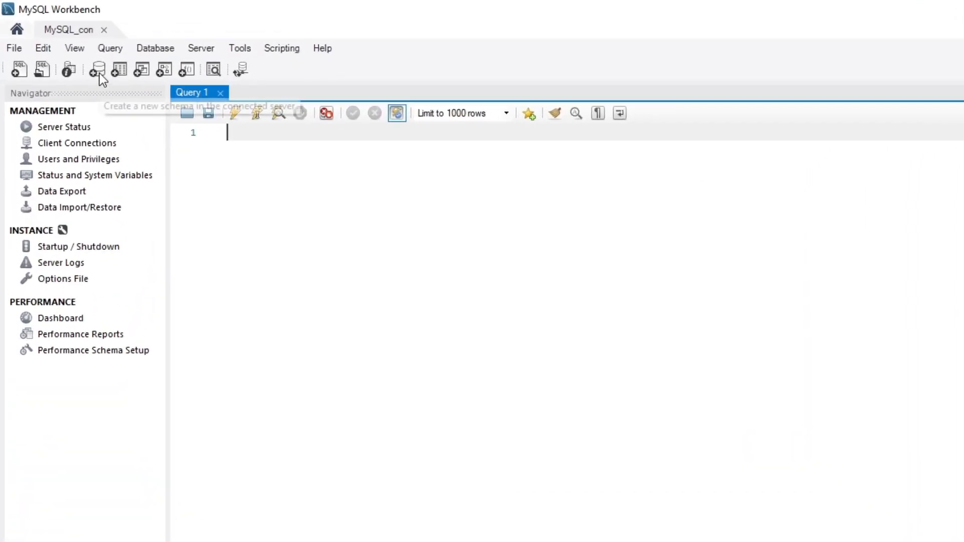
pyautogui.click(98, 71)
pyautogui.write('example_db')
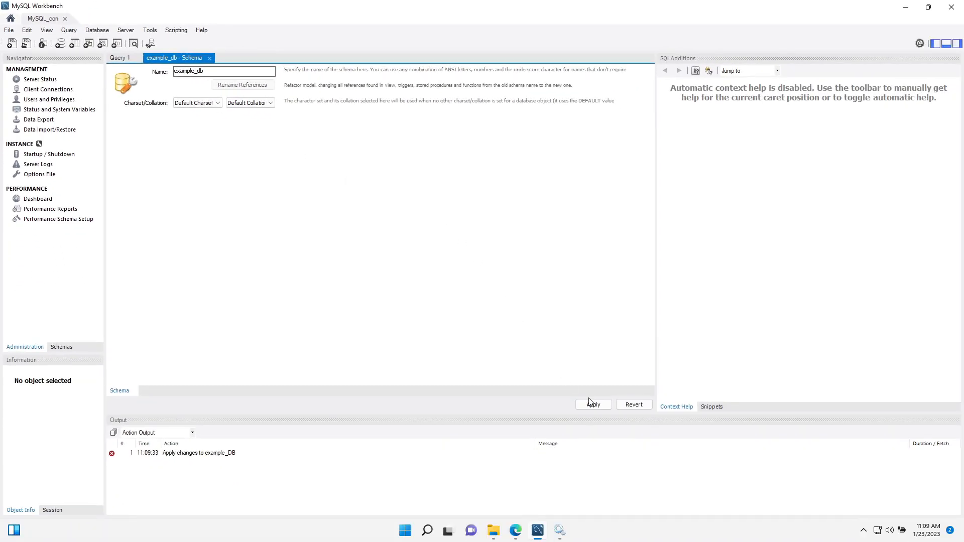
pyautogui.click(591, 404)
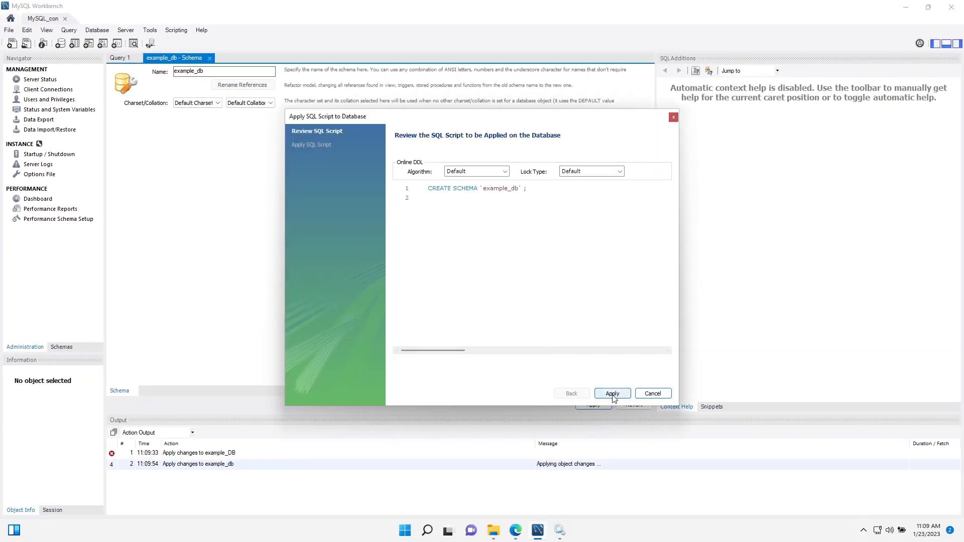
pyautogui.click(613, 395)
pyautogui.click(598, 394)
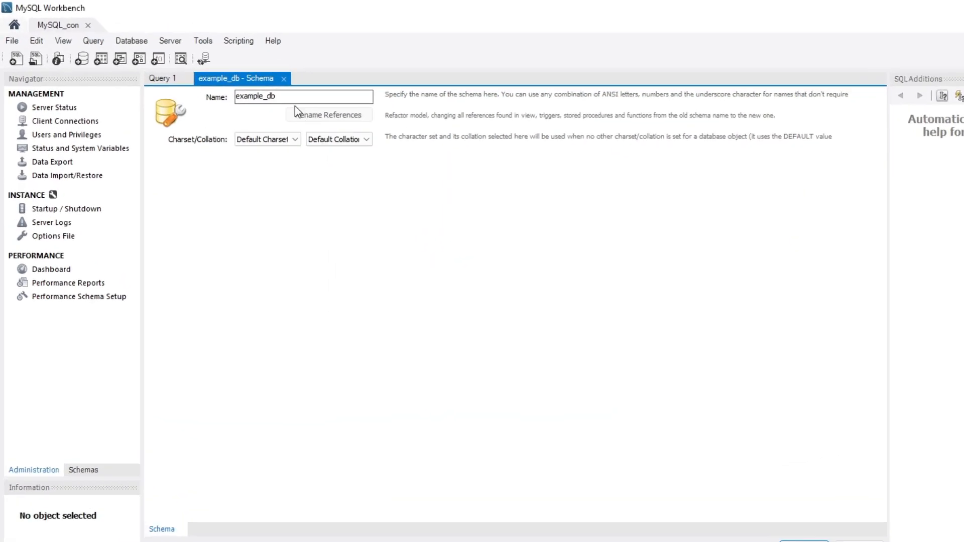
# Close the schema editor and expand example_db in the list of schemas
pyautogui.click(284, 78)
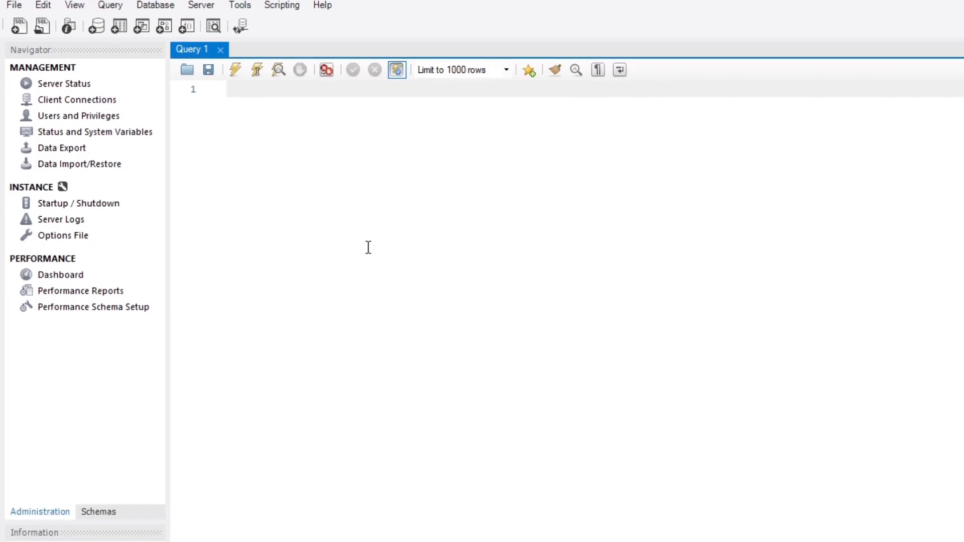
pyautogui.click(119, 509)
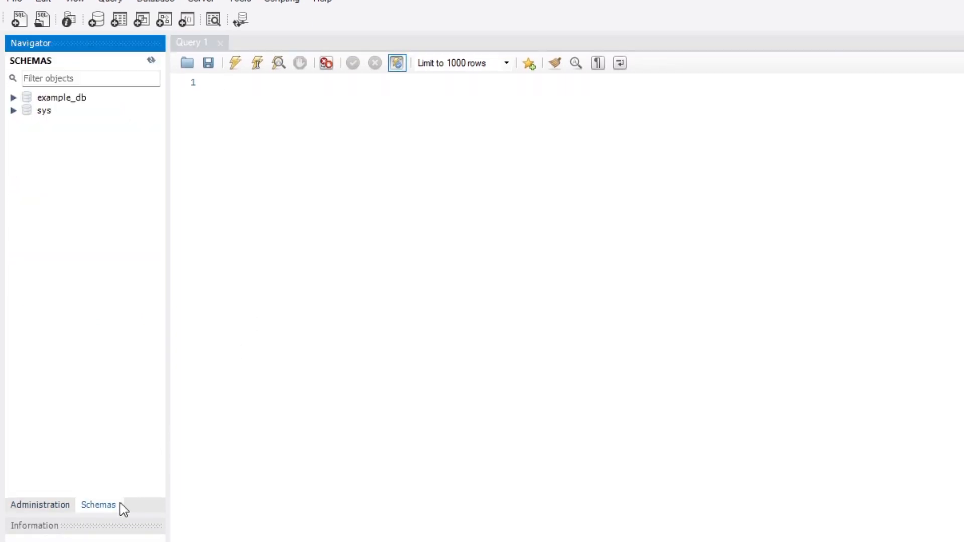
pyautogui.click(13, 97)
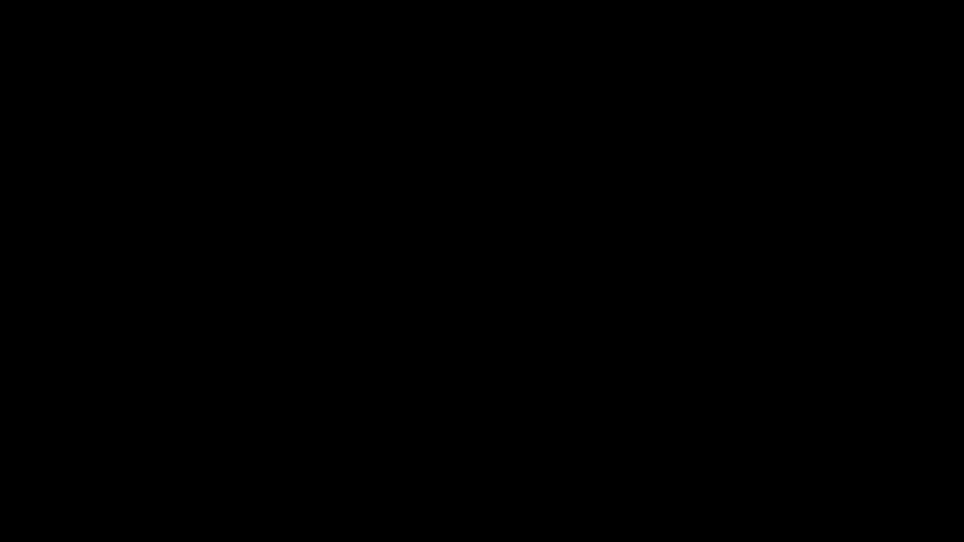